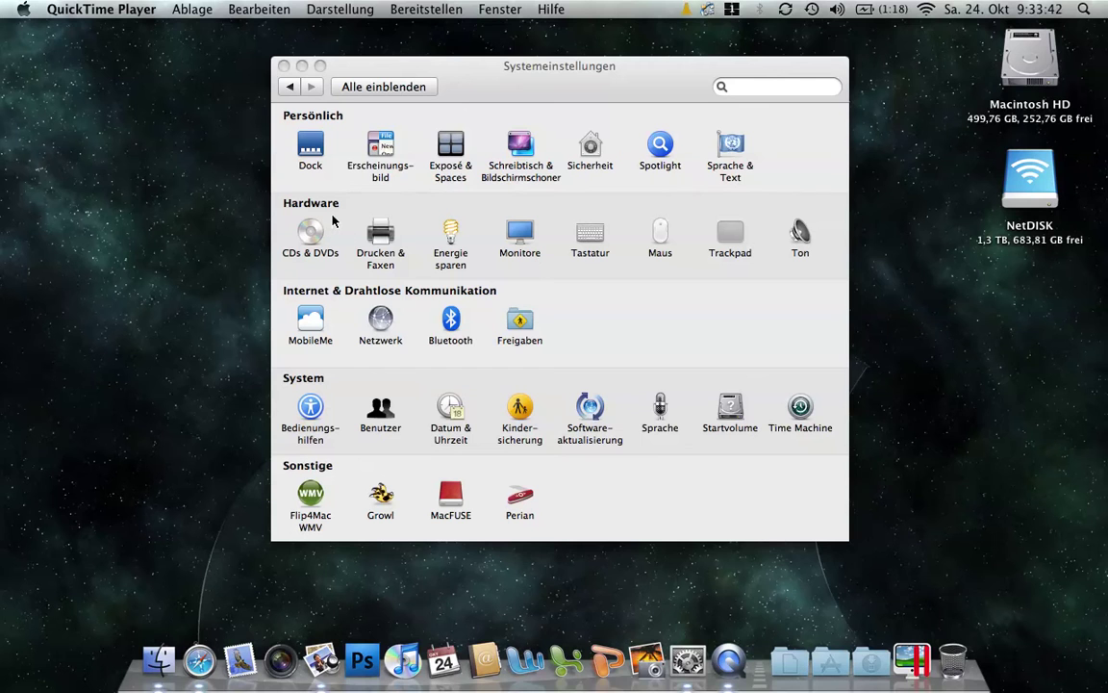
# In the Sprache & Text settings, add a text replacement that turns "LG" into "Liebe Grüße"
pyautogui.click(743, 144)
pyautogui.click(511, 131)
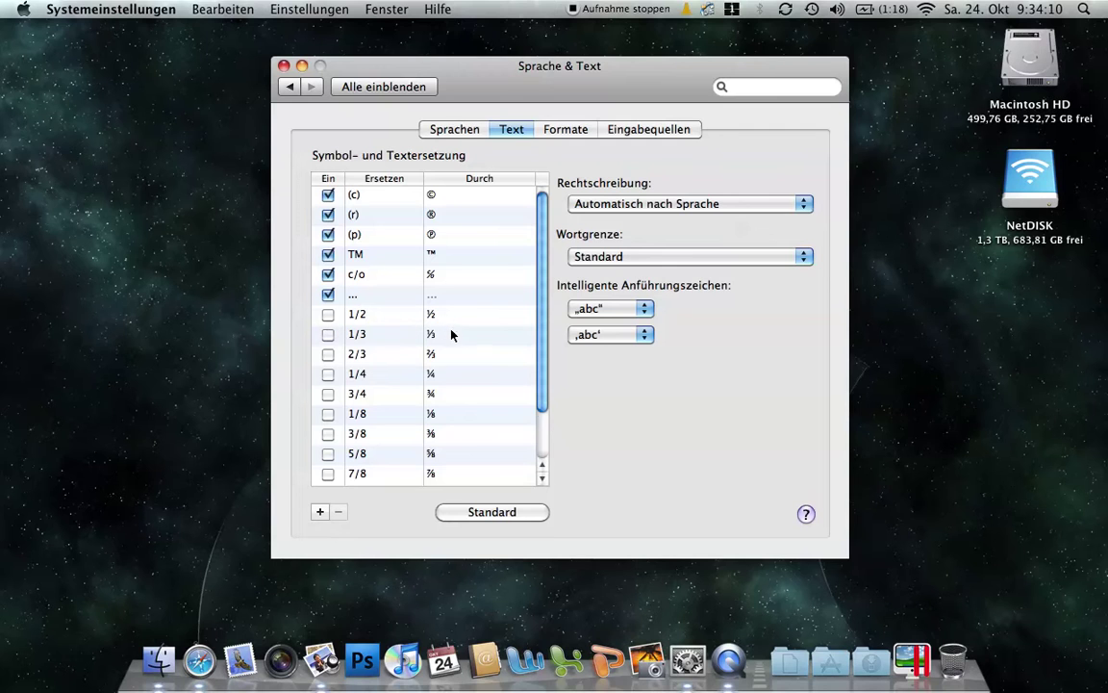
pyautogui.scroll(-3, 452, 332)
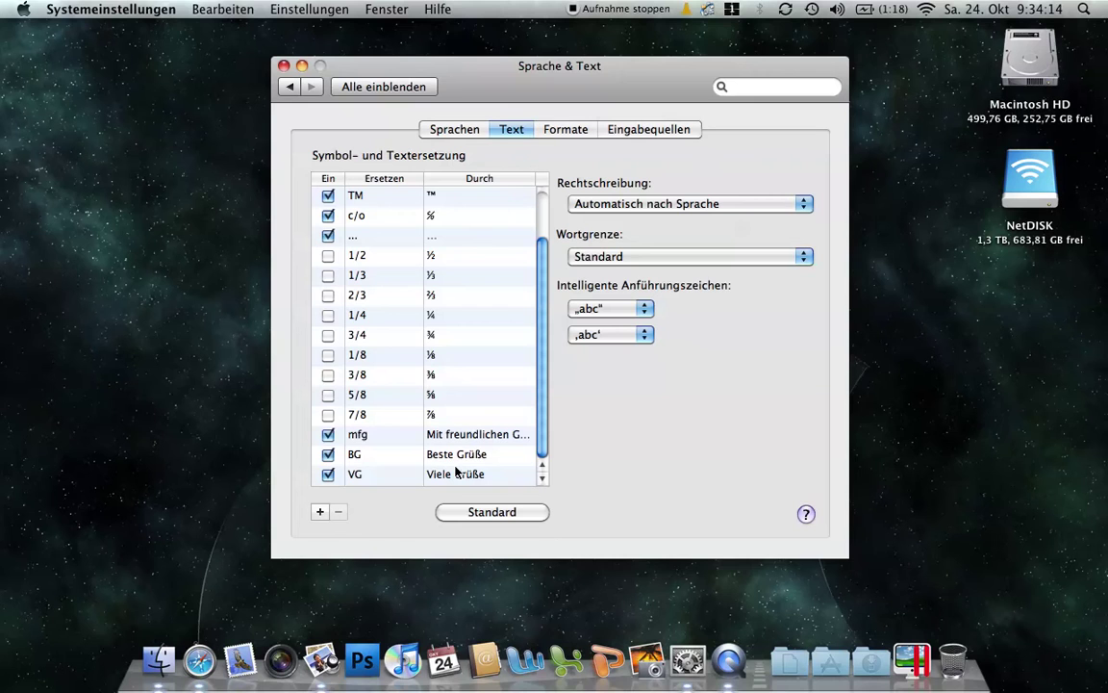
pyautogui.click(319, 512)
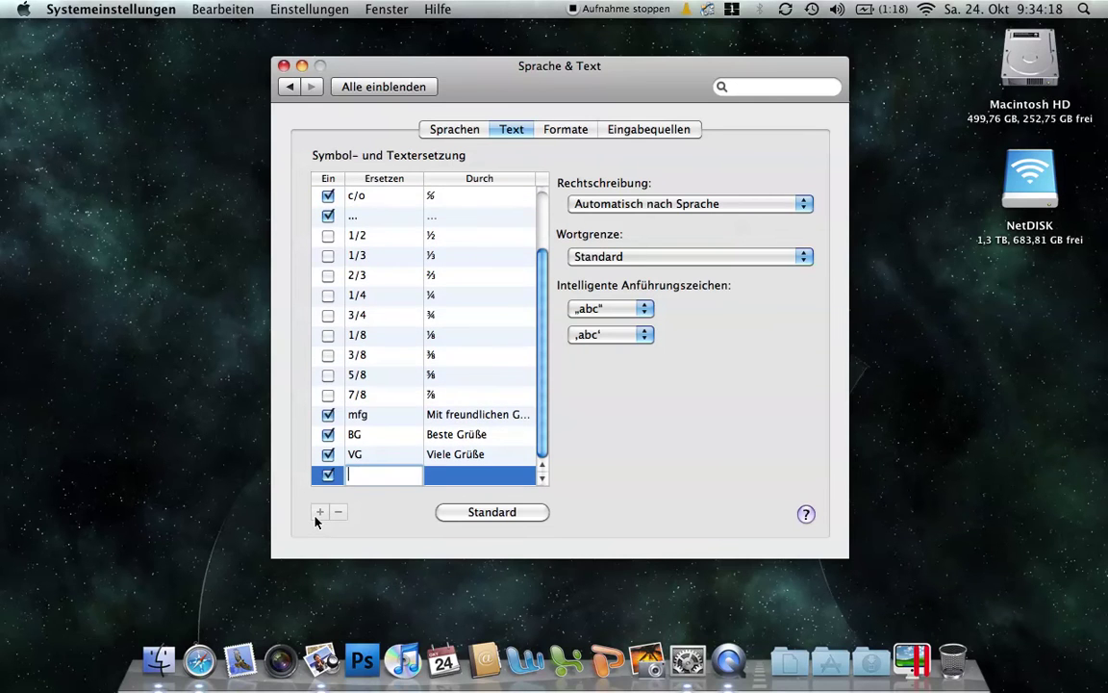
pyautogui.write('LG')
pyautogui.press('Tab')
pyautogui.write('Li')
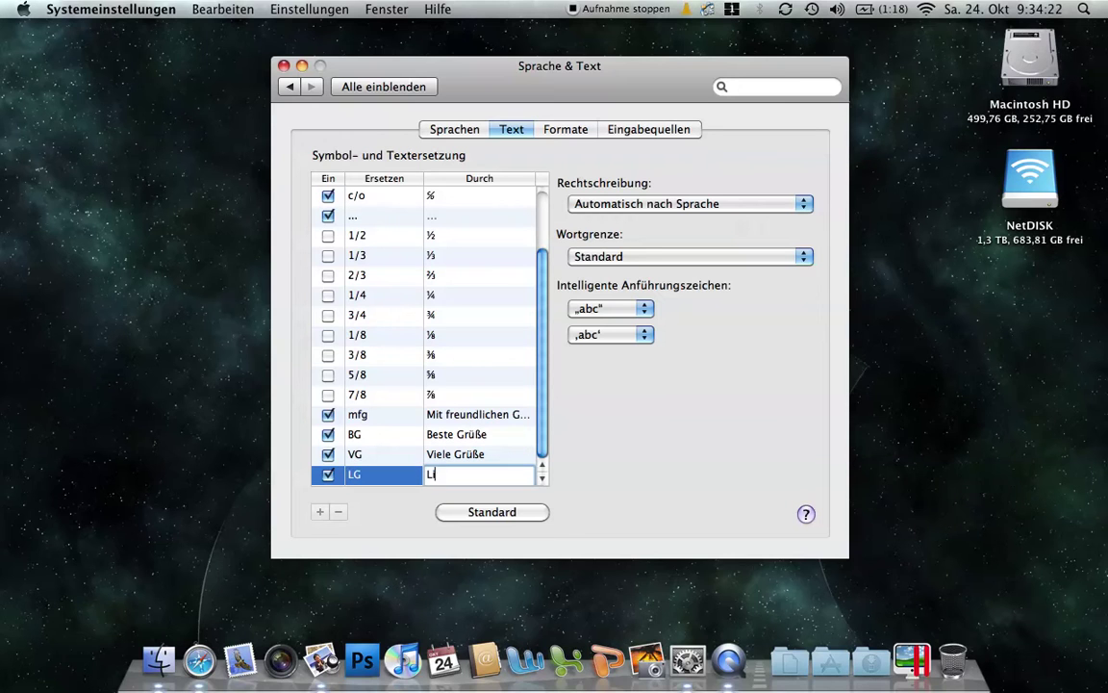
pyautogui.write('ebe Grüße')
pyautogui.click(456, 454)
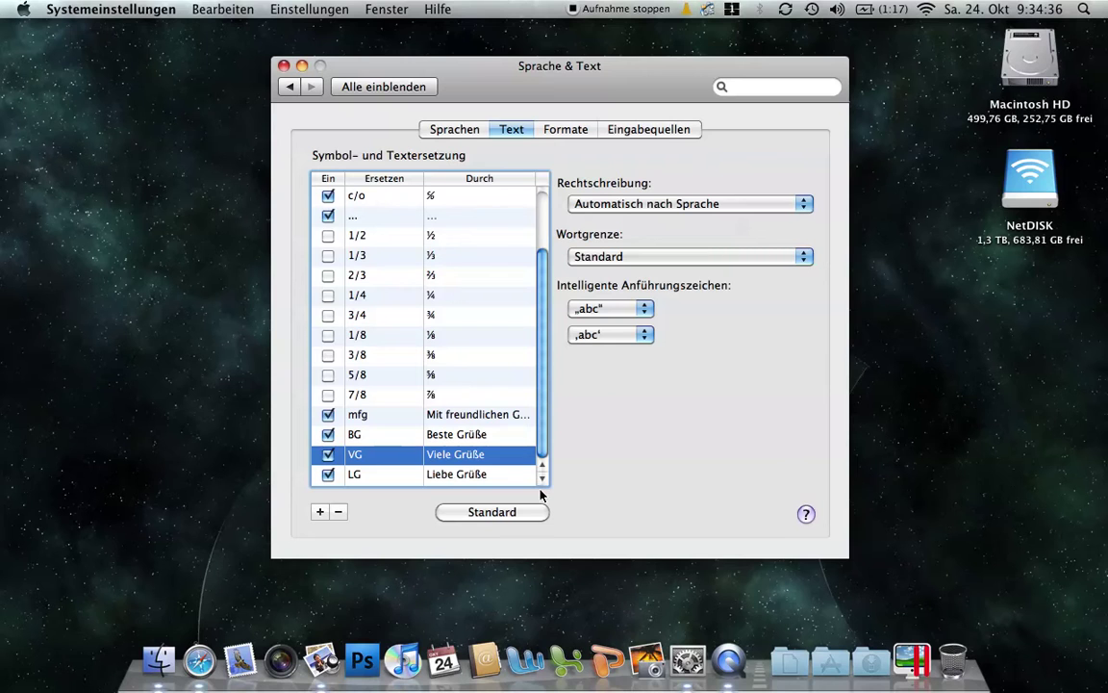
# Review the regional formats and input sources, and enable "Eingabequellen in der Menüleiste anzeigen"
pyautogui.click(575, 129)
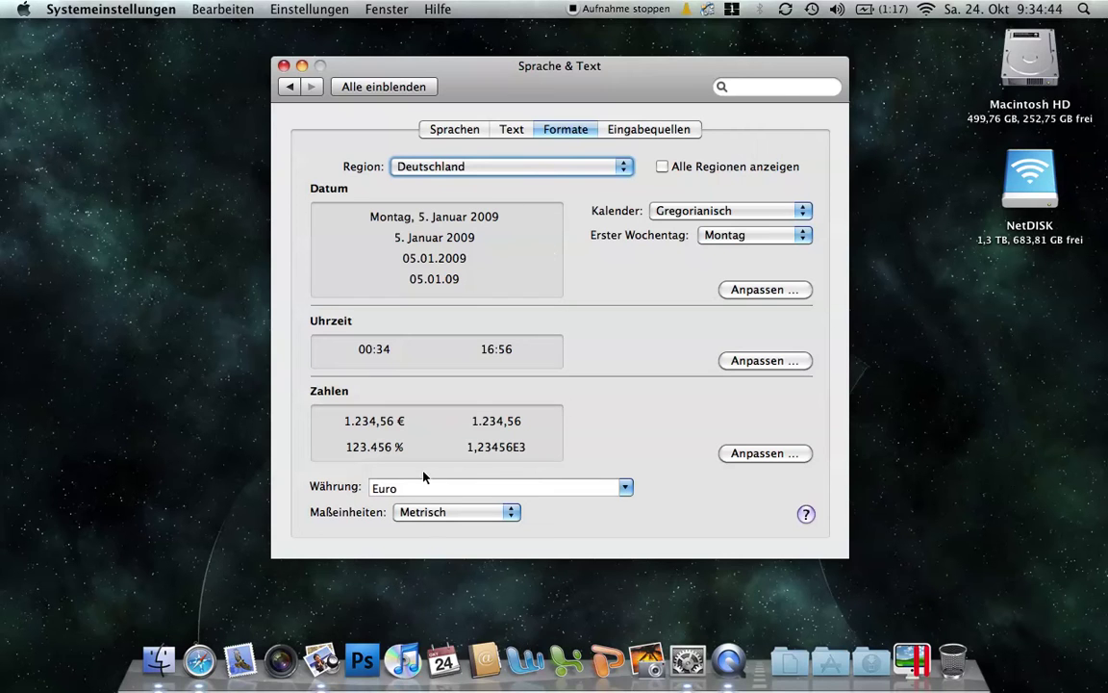
pyautogui.click(643, 135)
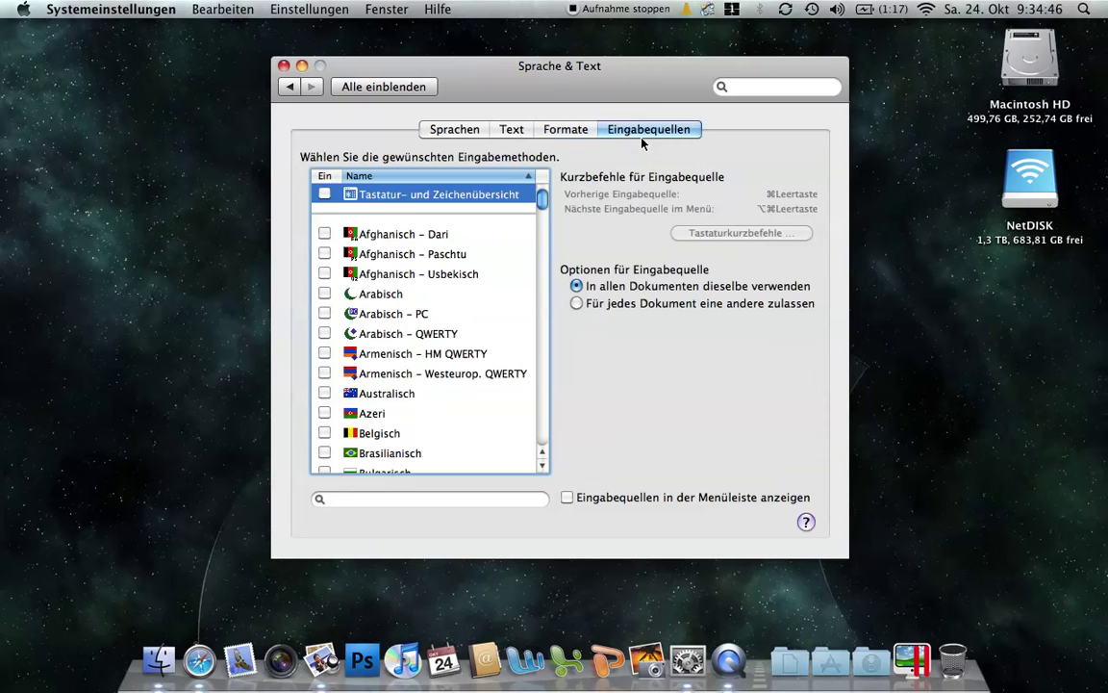
pyautogui.scroll(-5, 433, 384)
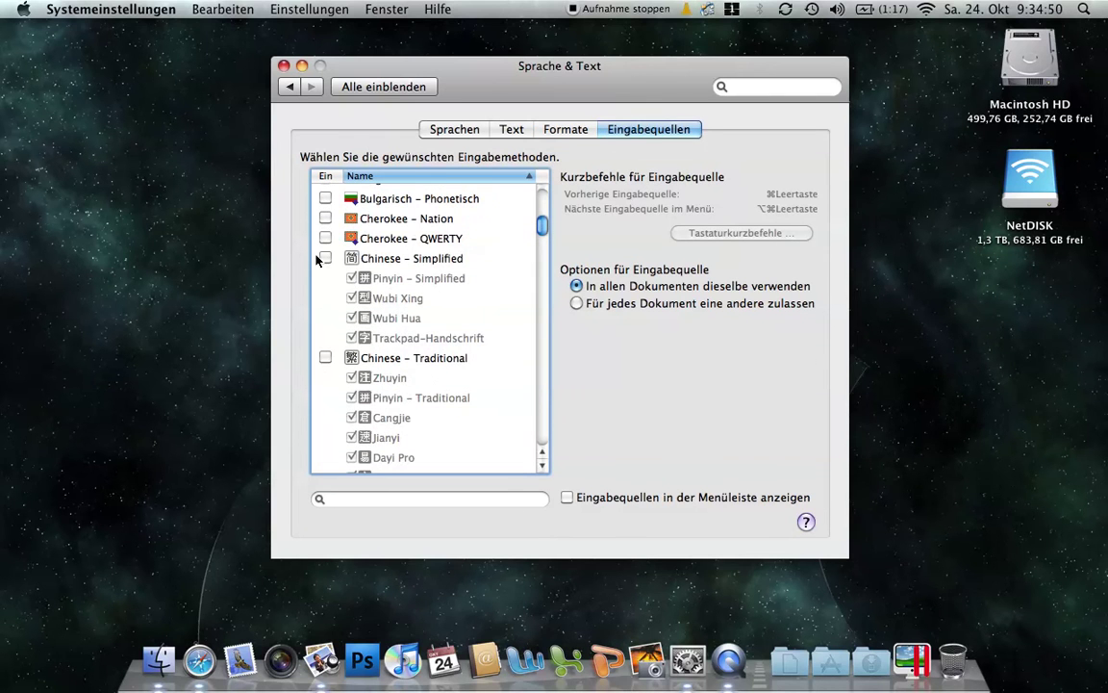
pyautogui.click(568, 499)
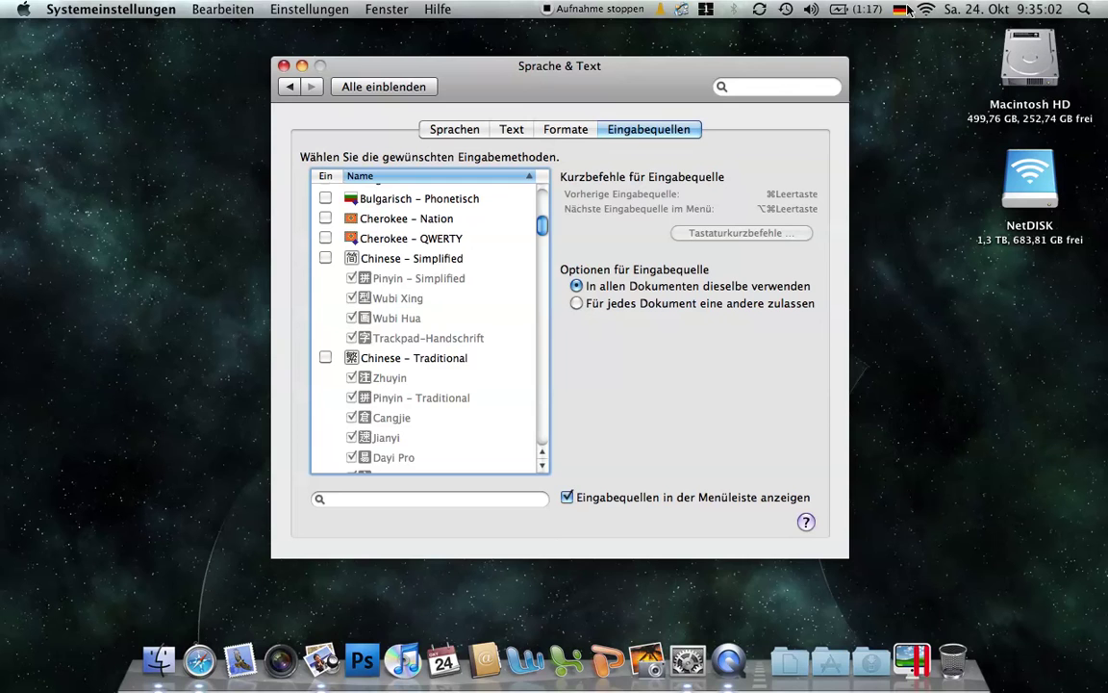
pyautogui.click(410, 87)
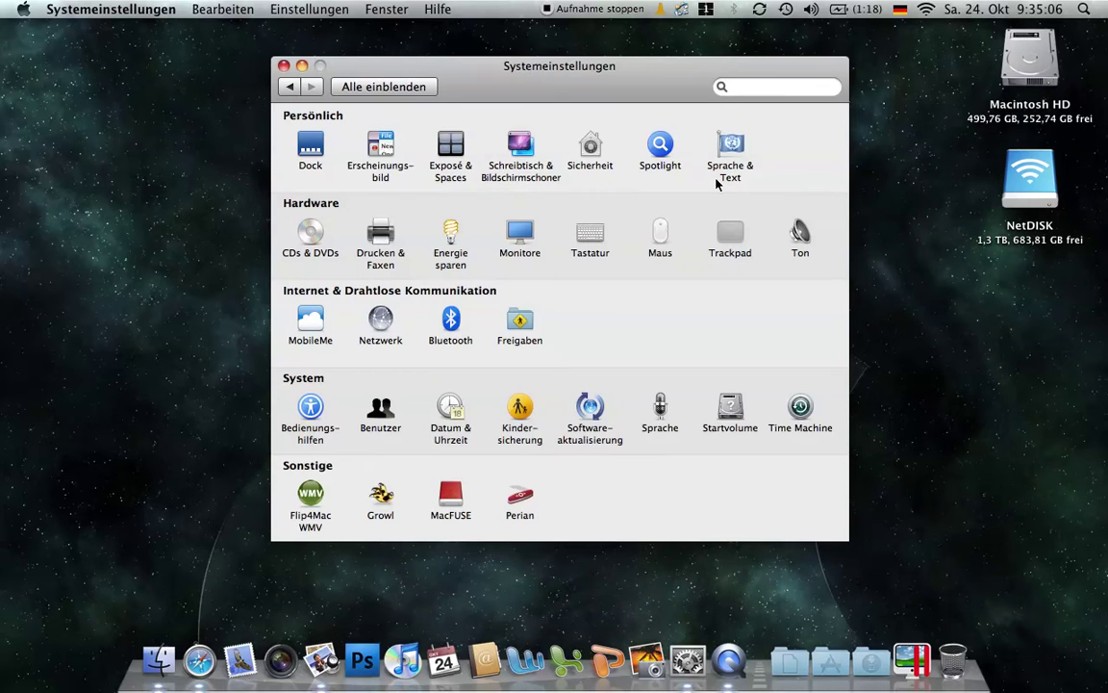
# Review the actions assigned to inserted blank discs, music CDs, picture CDs and video DVDs
pyautogui.click(310, 234)
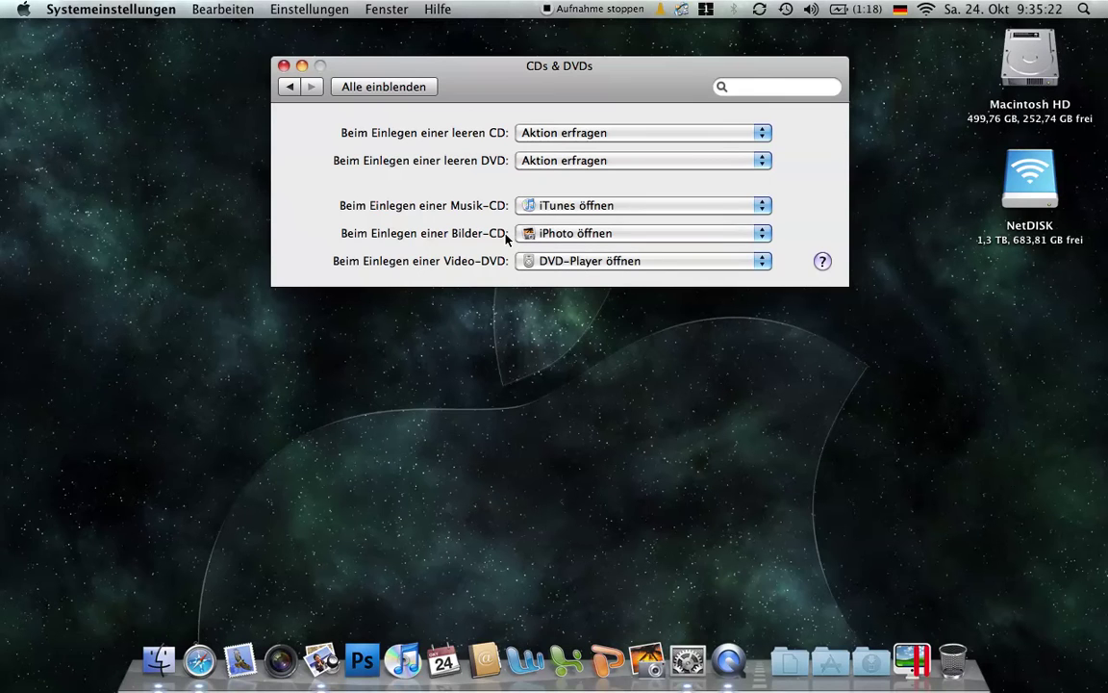
pyautogui.click(397, 86)
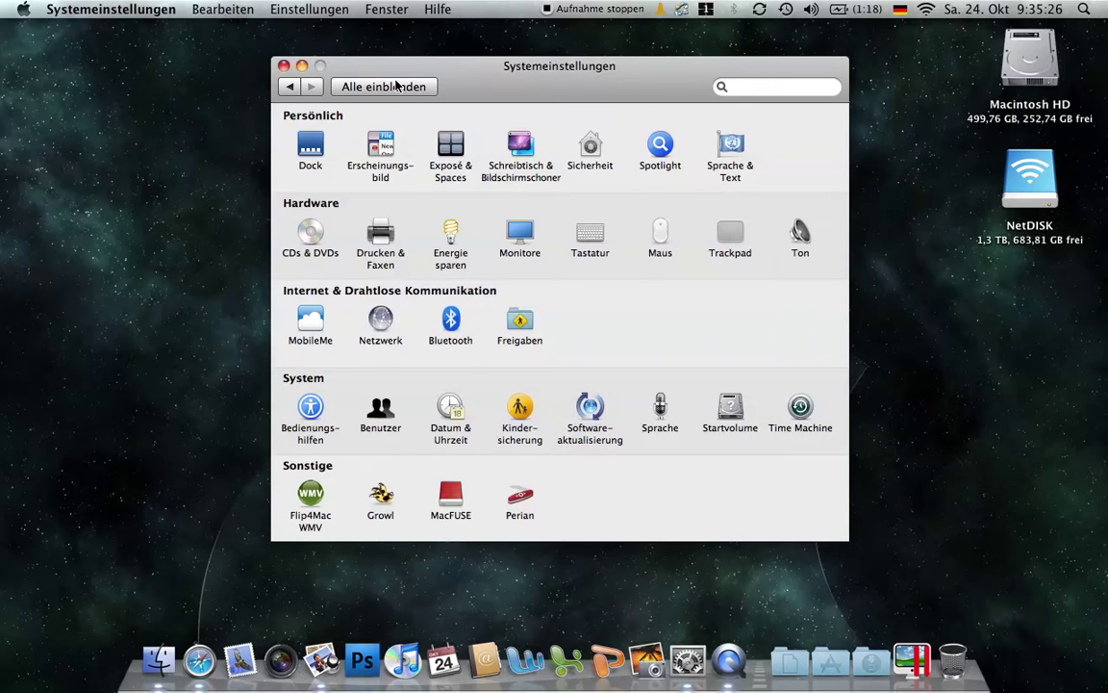
# Examine the ways to add a printer in Drucken & Faxen, covering the Brother MFC-7440N, fax, IP and Windows options, without adding one
pyautogui.click(389, 269)
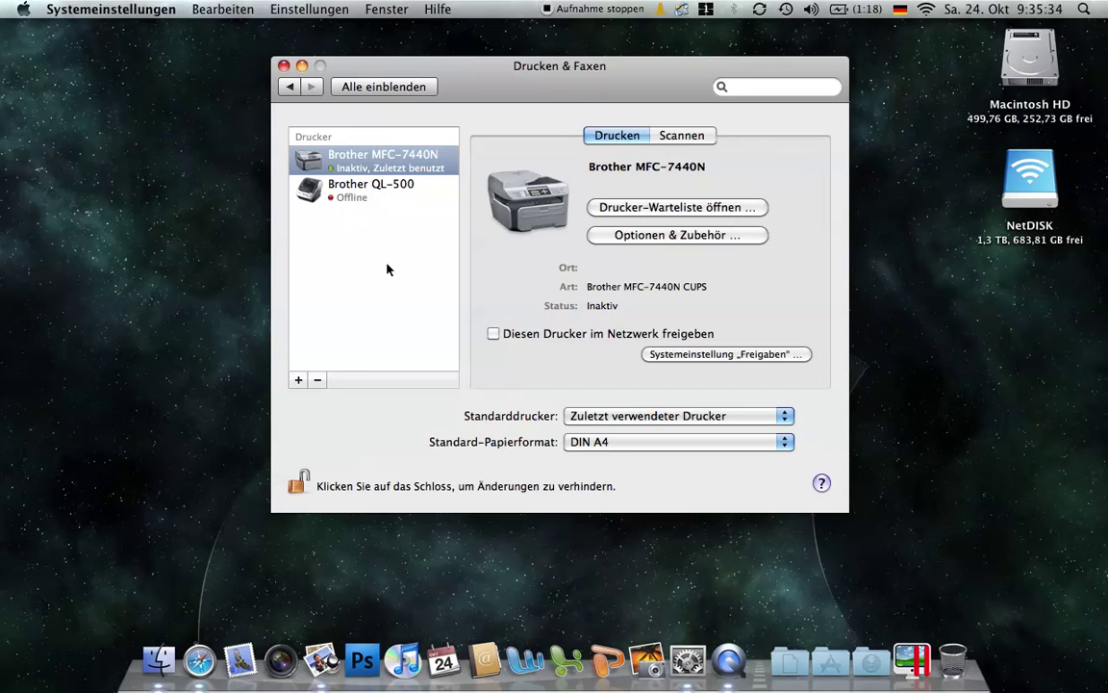
pyautogui.click(300, 383)
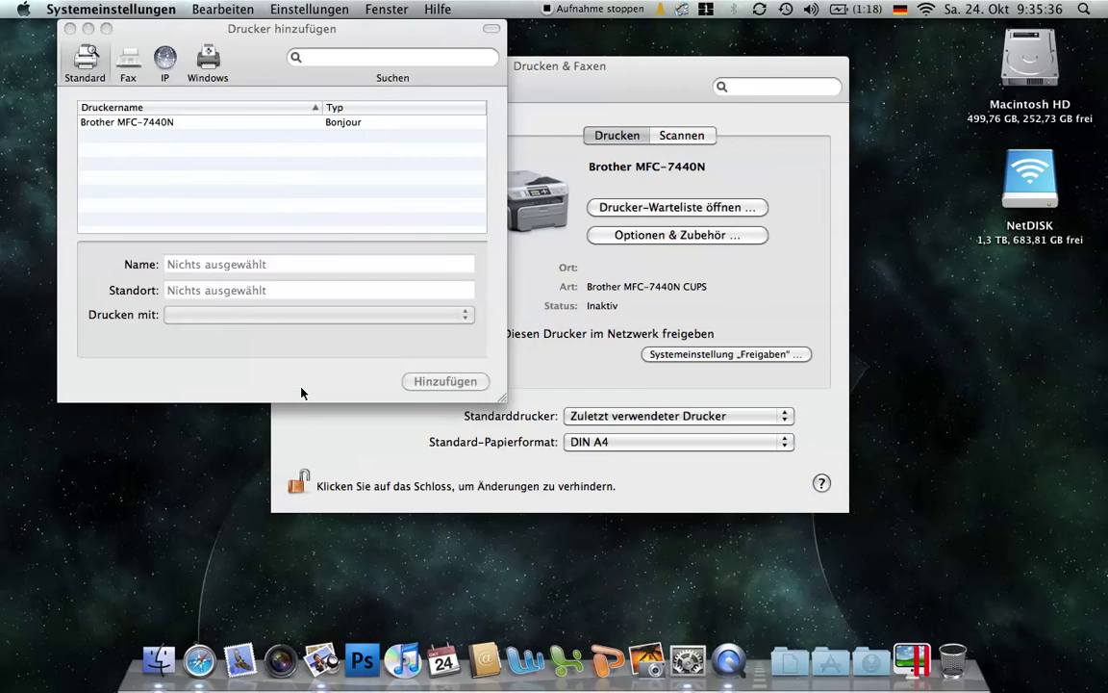
pyautogui.click(140, 122)
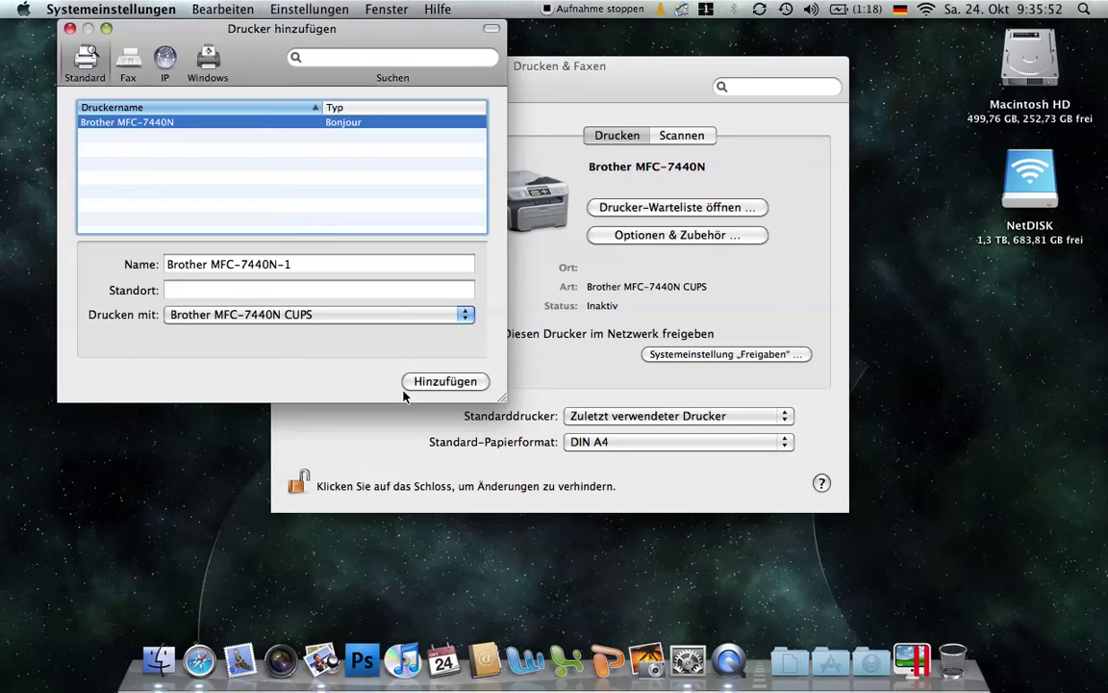
pyautogui.click(285, 288)
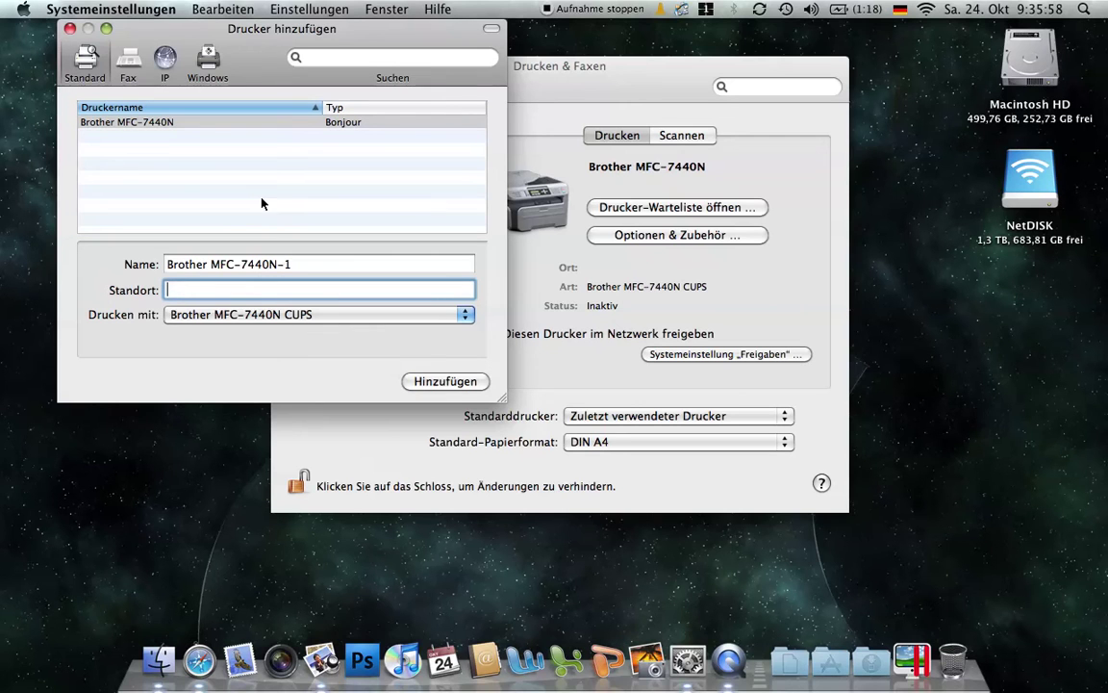
pyautogui.click(130, 63)
pyautogui.click(156, 67)
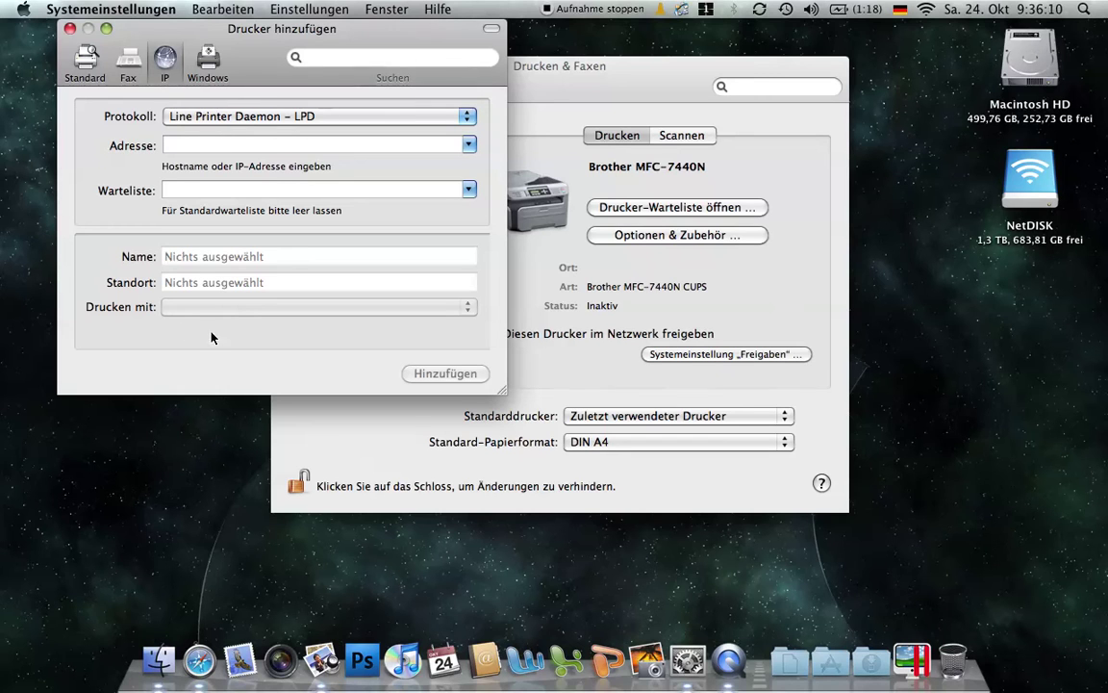
pyautogui.click(203, 57)
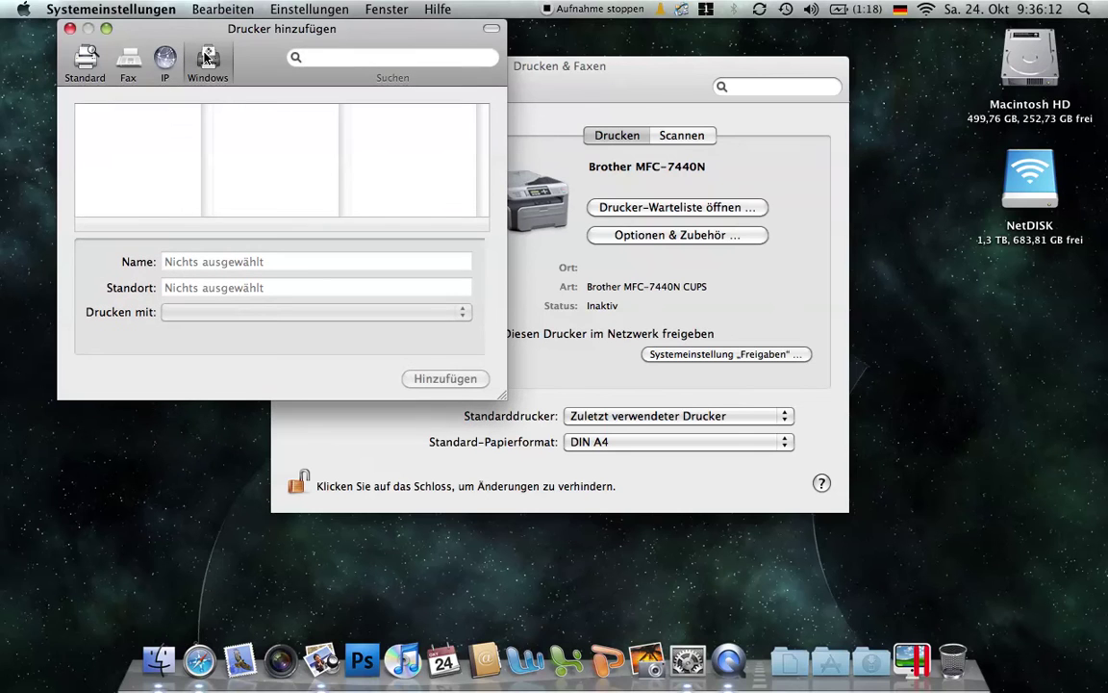
pyautogui.click(68, 29)
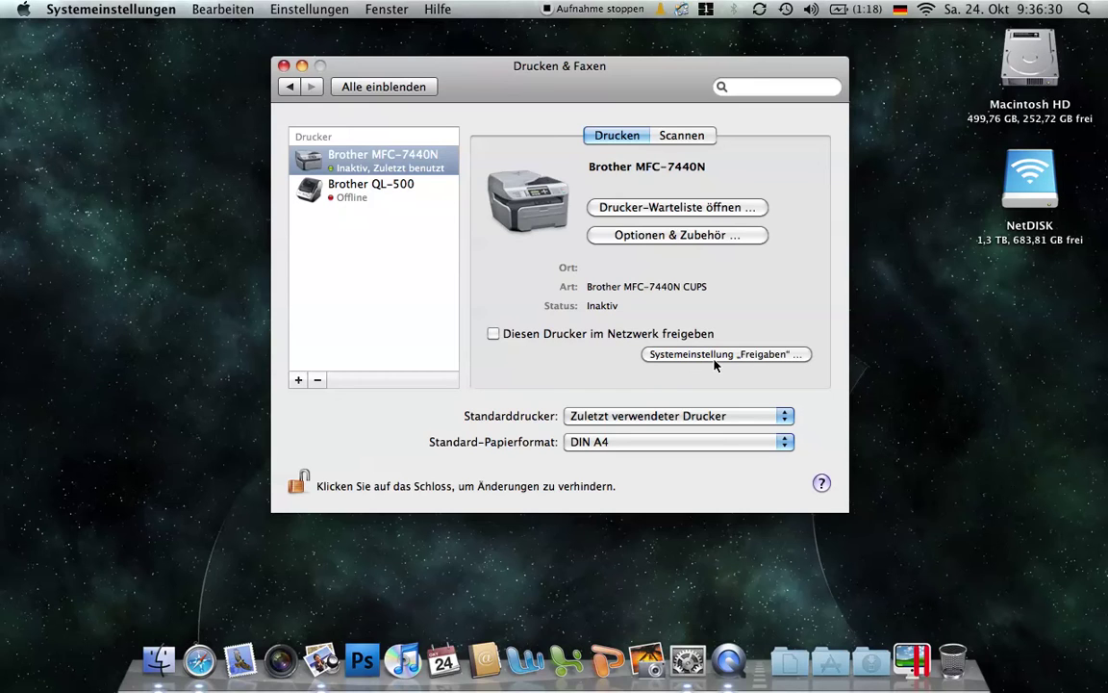
# Try network sharing for the Brother MFC-7440N and switch it off again
pyautogui.click(488, 336)
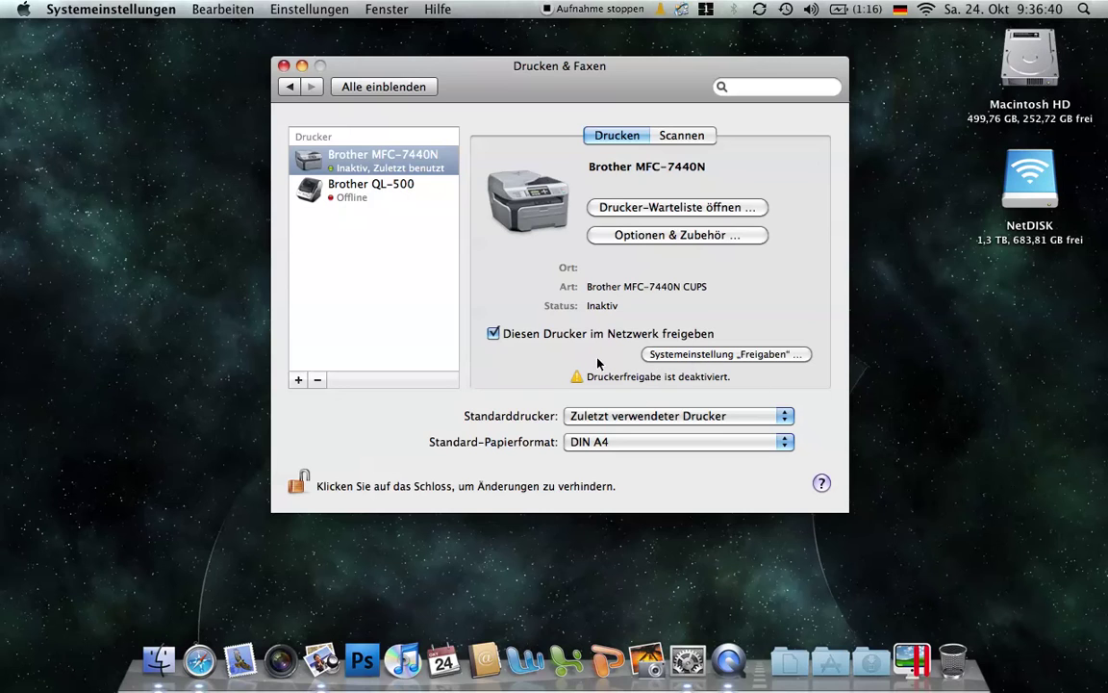
pyautogui.click(492, 336)
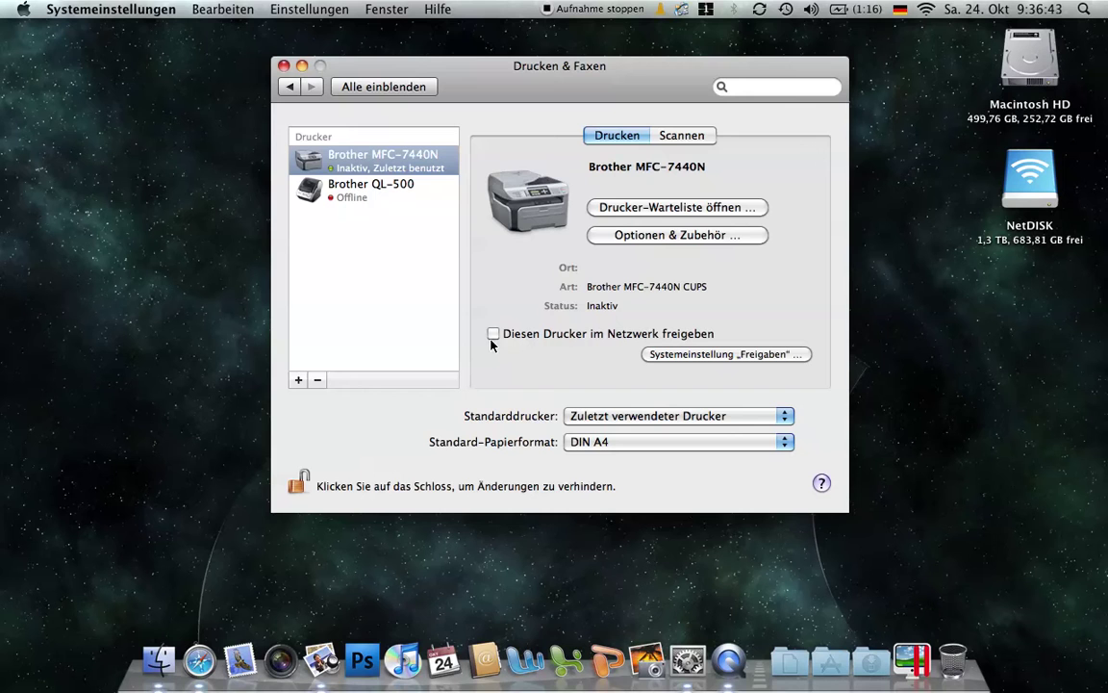
# Examine the Brother MFC-7440N print queue and its Dock options, then return to the settings overview
pyautogui.click(679, 220)
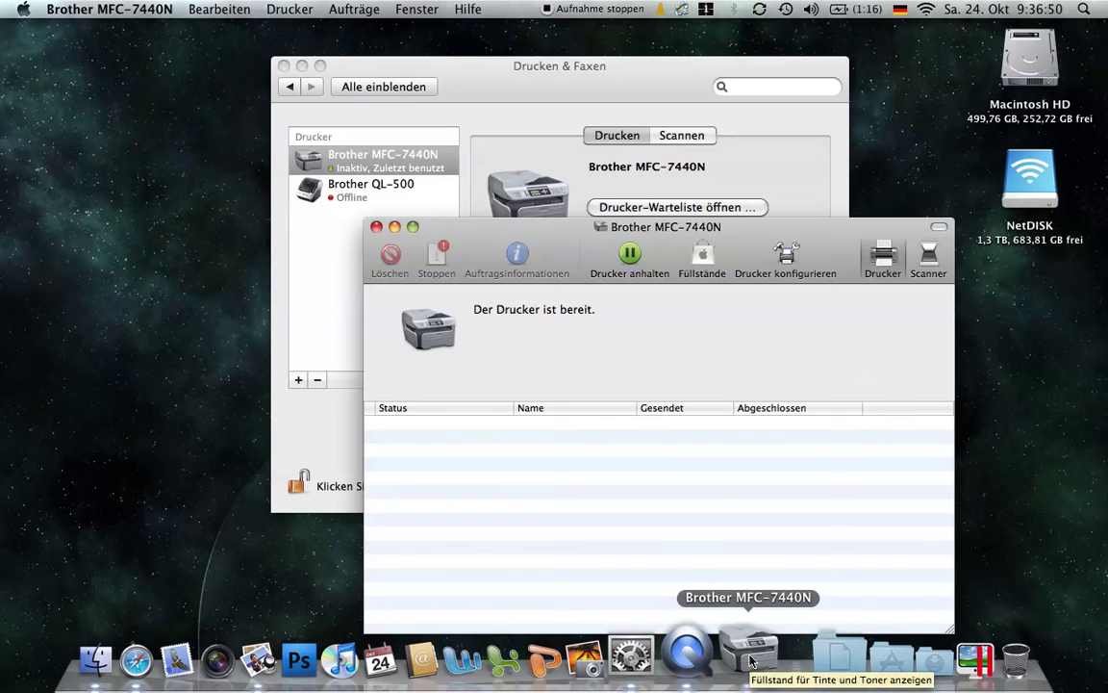
pyautogui.rightClick(750, 659)
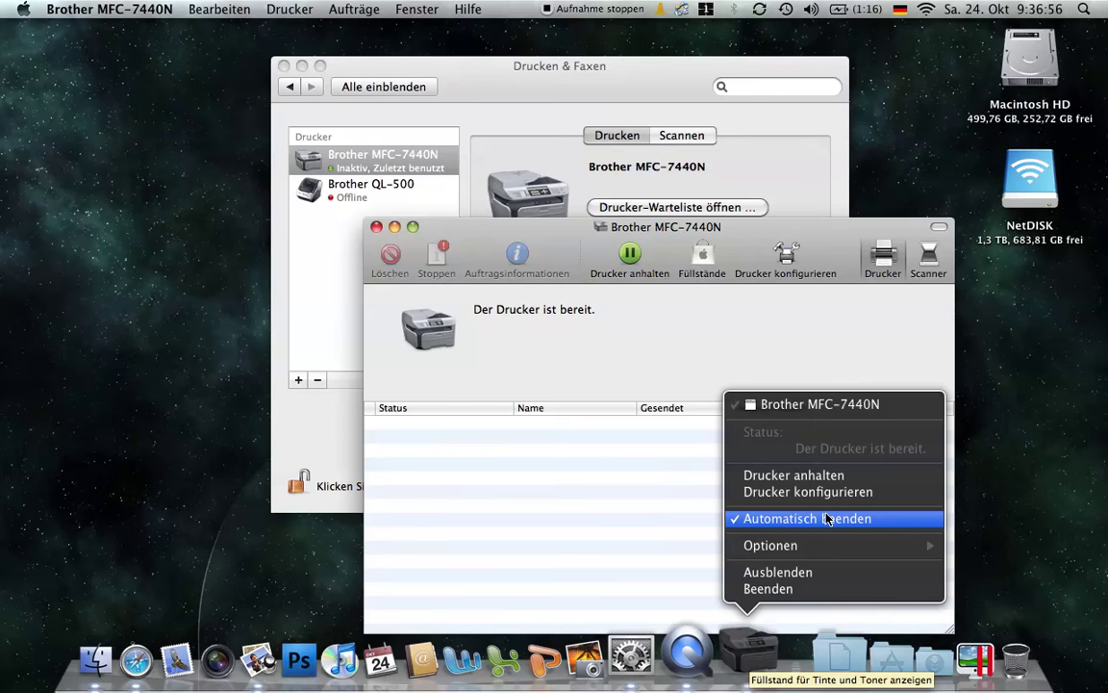
pyautogui.click(376, 227)
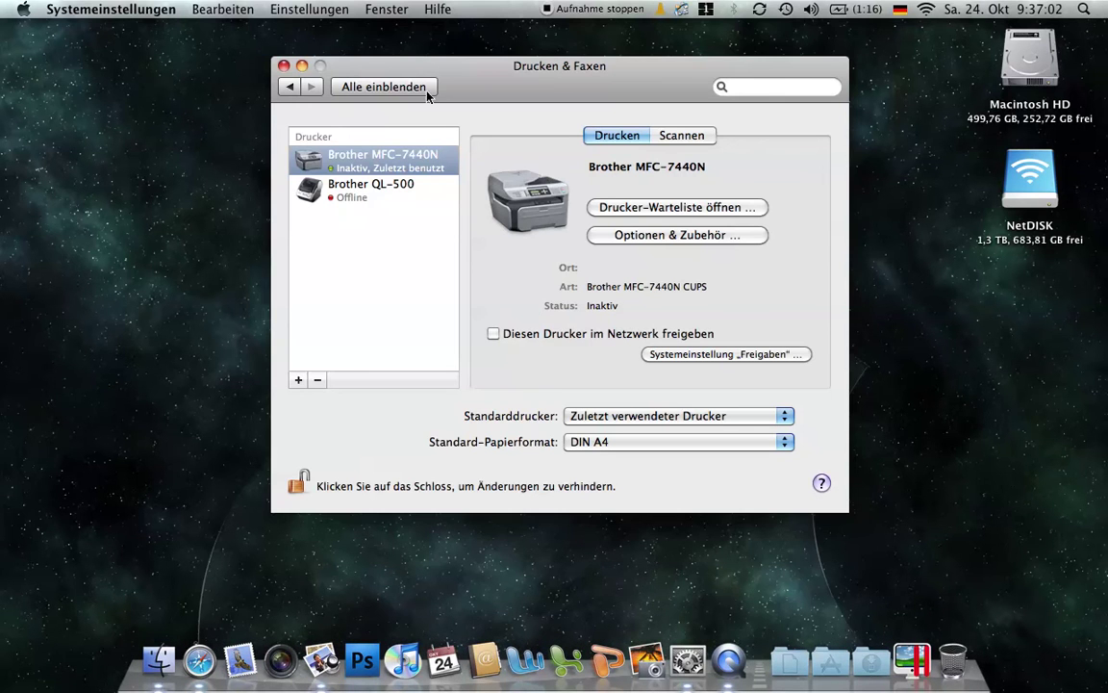
pyautogui.click(389, 87)
# Compare the sleep and energy-saving settings for battery and power adapter operation in Energie sparen
pyautogui.click(454, 248)
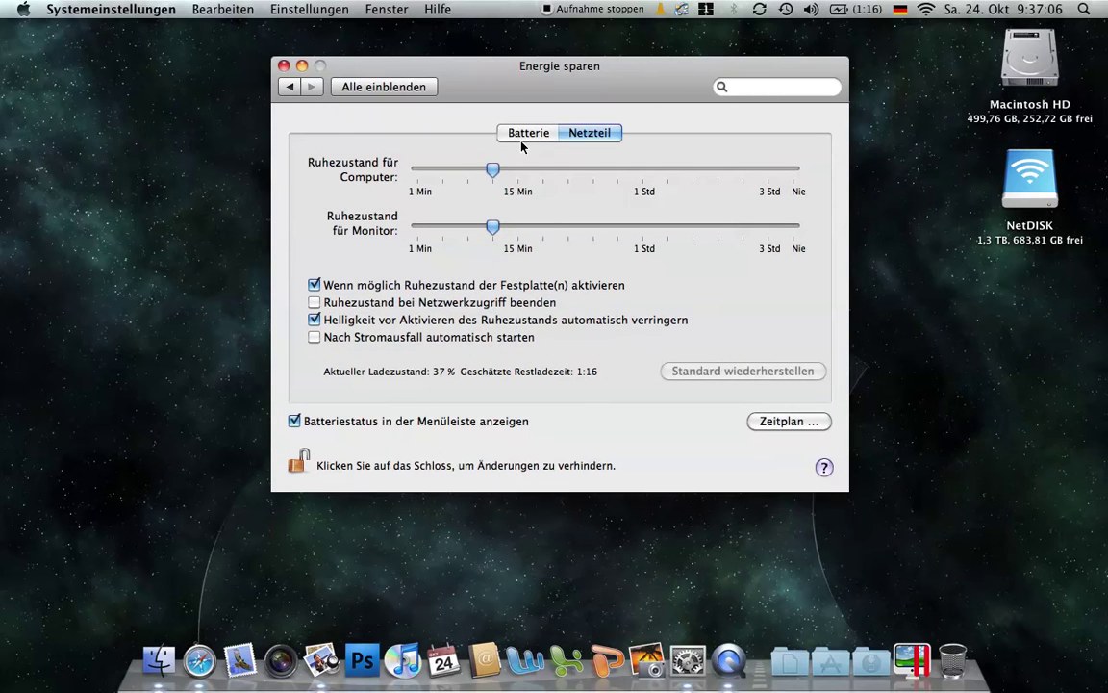
pyautogui.click(522, 140)
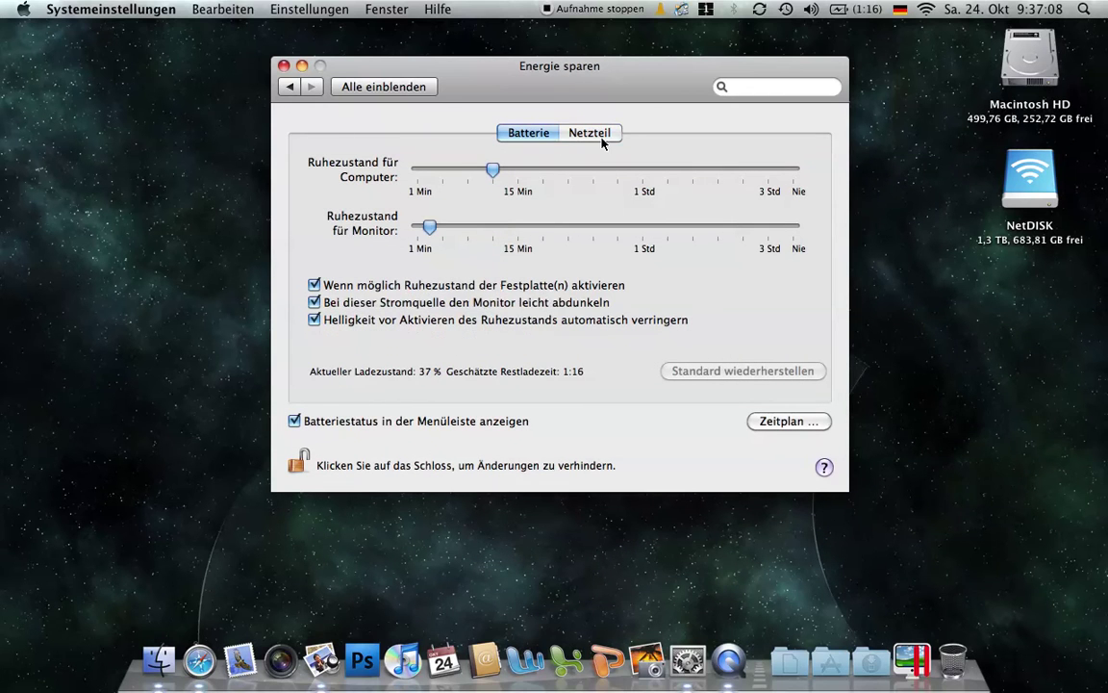
pyautogui.click(602, 138)
pyautogui.click(540, 134)
pyautogui.click(591, 135)
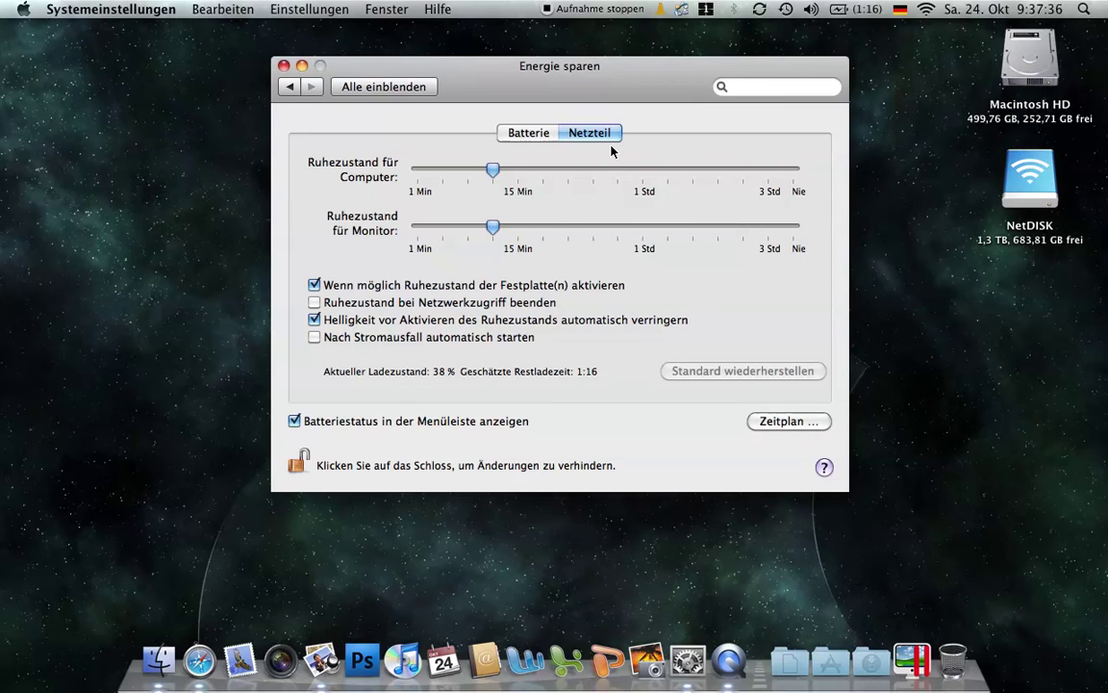
pyautogui.click(546, 135)
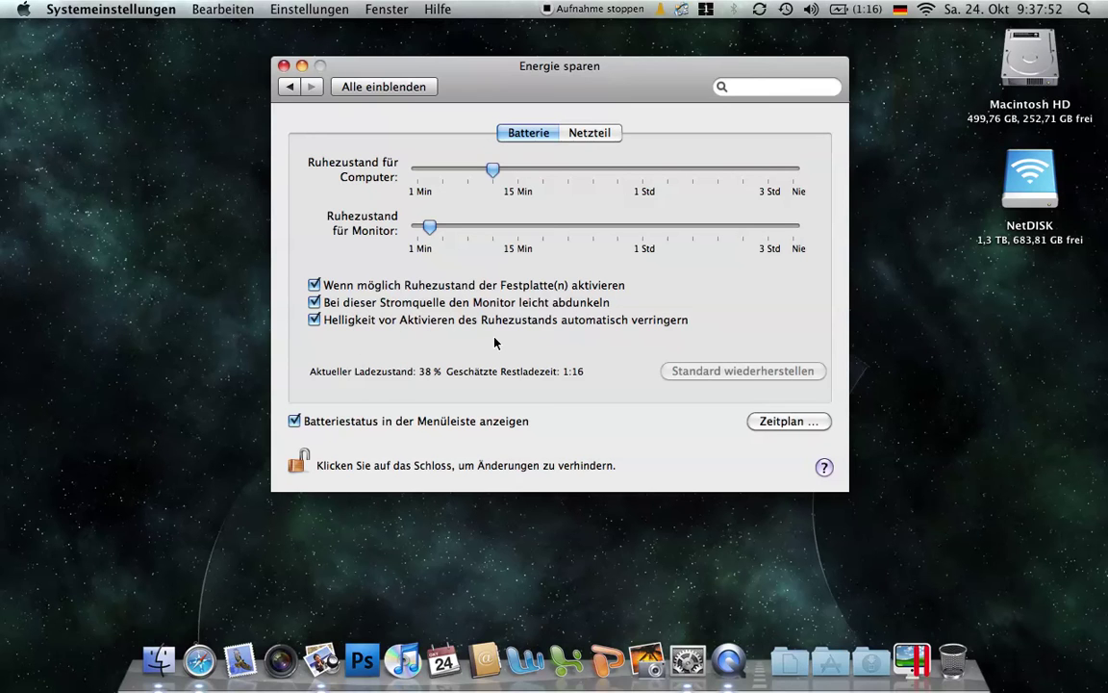
# Check the option for showing the battery status in the menu bar and examine its symbol, time and percent display choices
pyautogui.click(465, 427)
pyautogui.click(465, 427)
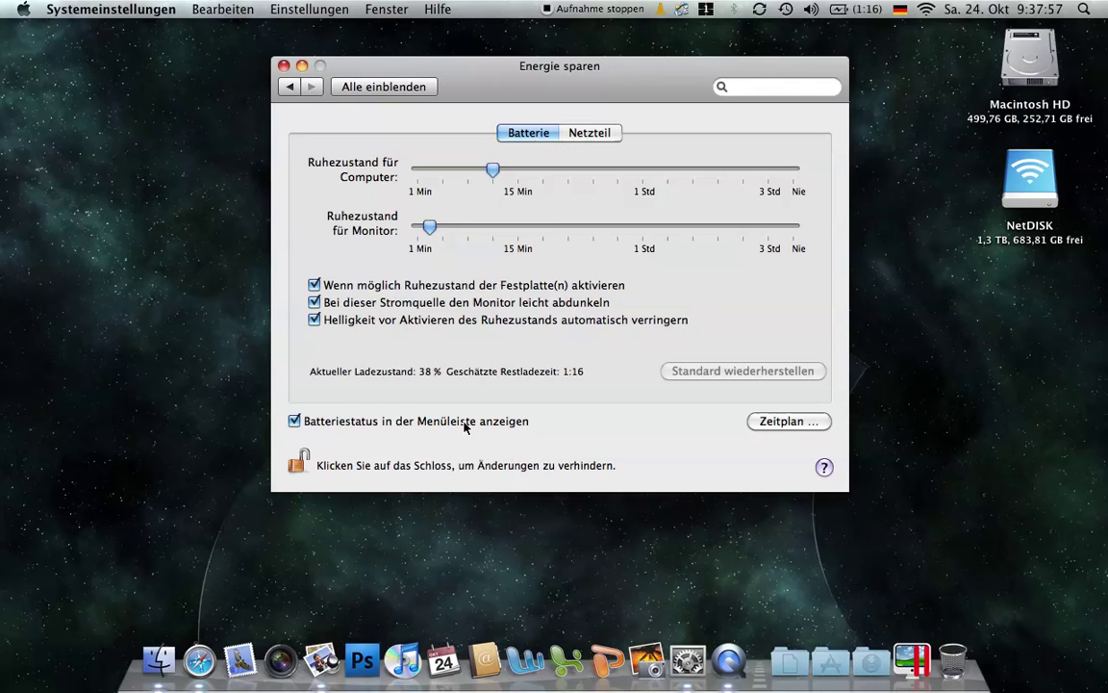
pyautogui.click(866, 9)
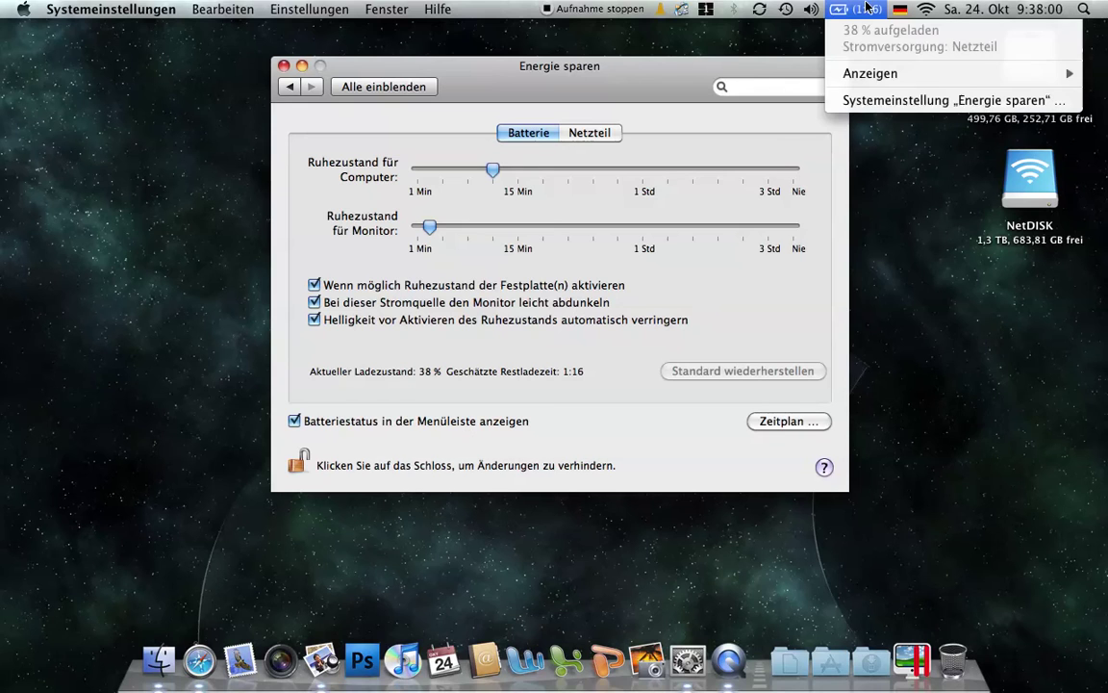
pyautogui.moveTo(833, 74)
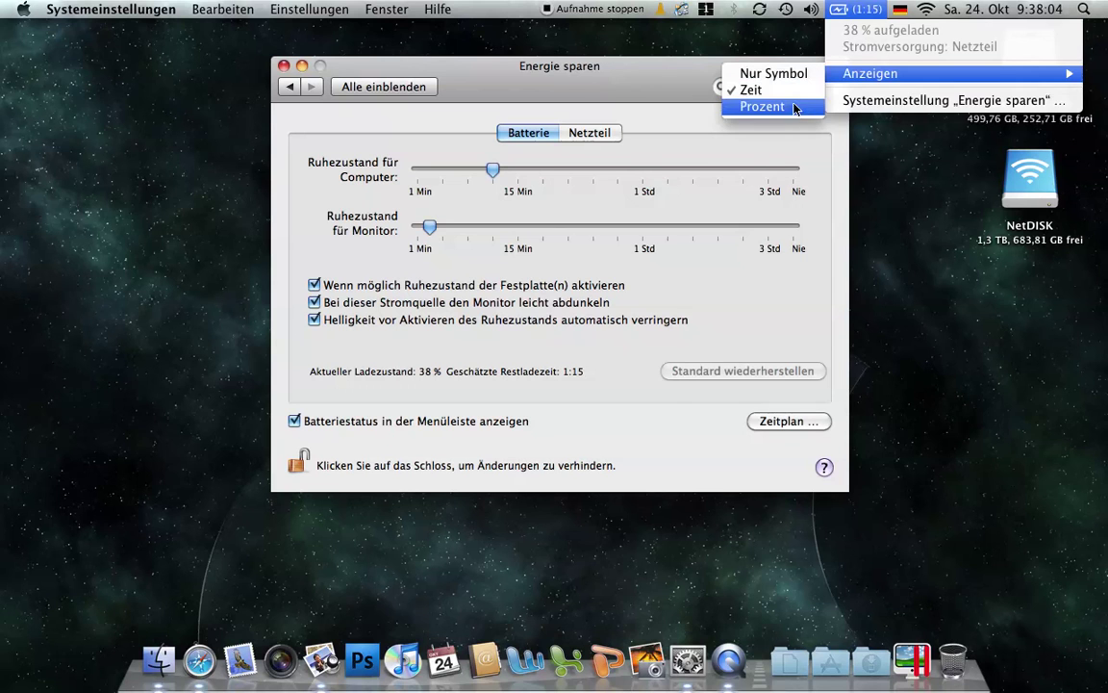
pyautogui.click(682, 296)
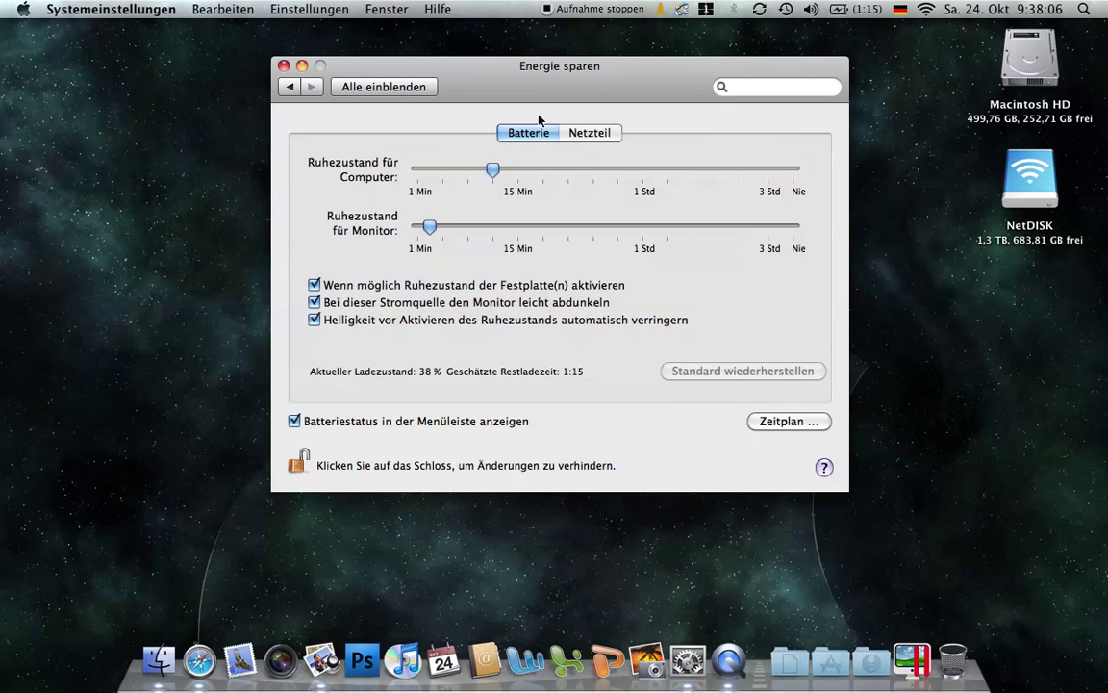
pyautogui.click(420, 88)
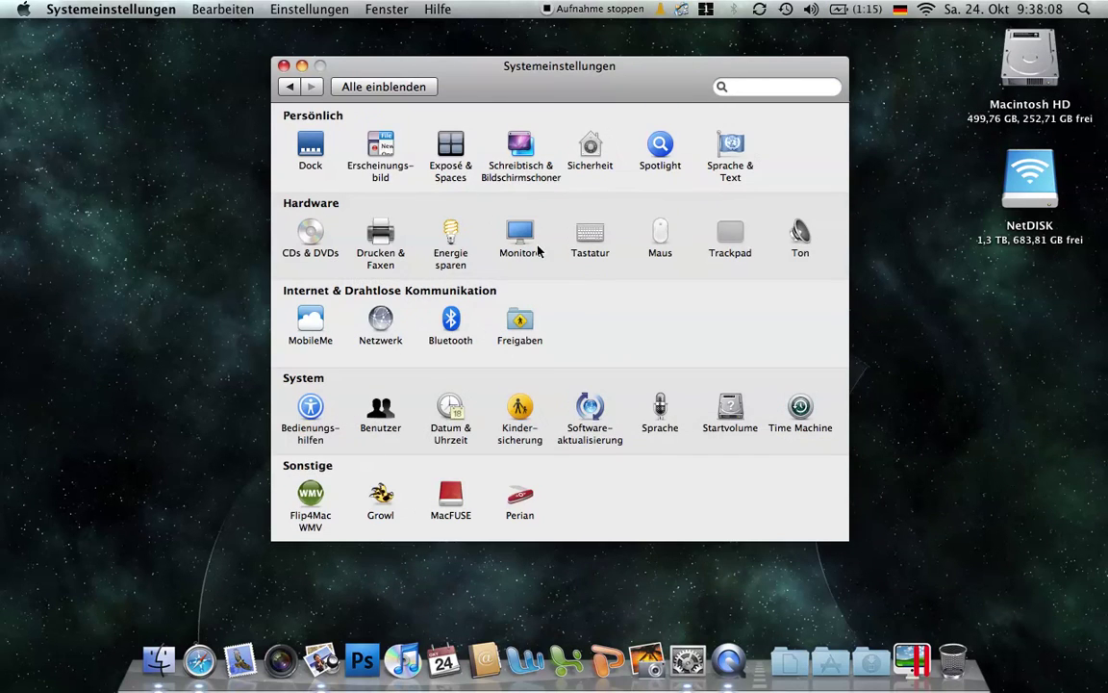
# Examine the resolution and brightness settings and the Farb-LCD-1 colour profile in Monitore, and return to the settings overview
pyautogui.click(535, 246)
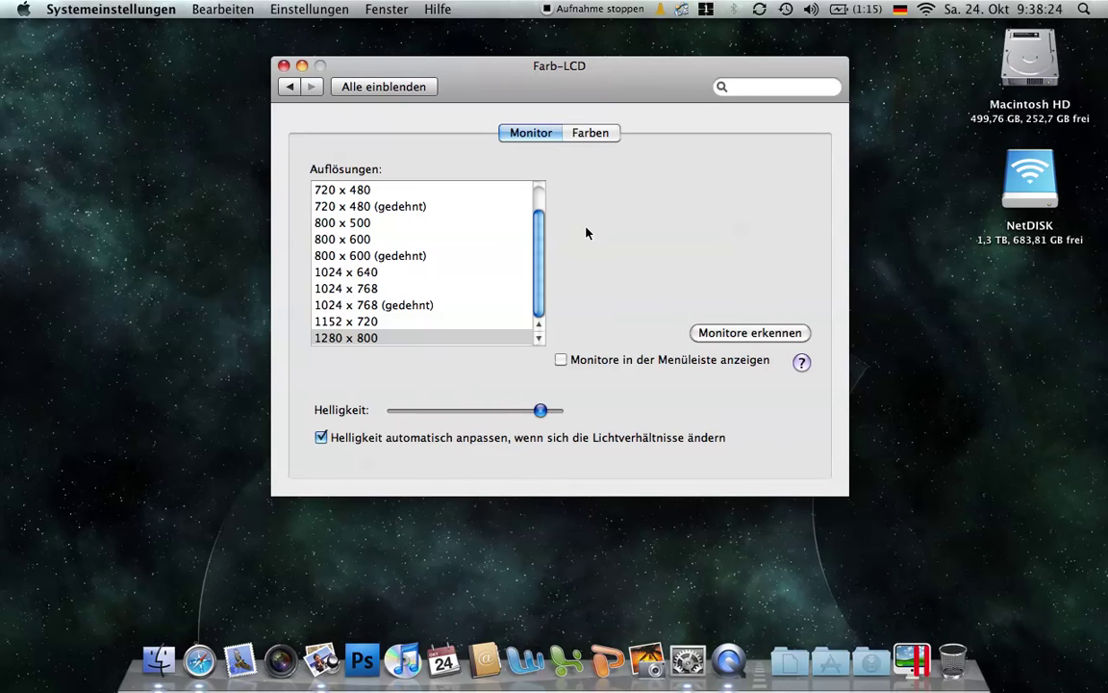
pyautogui.click(590, 136)
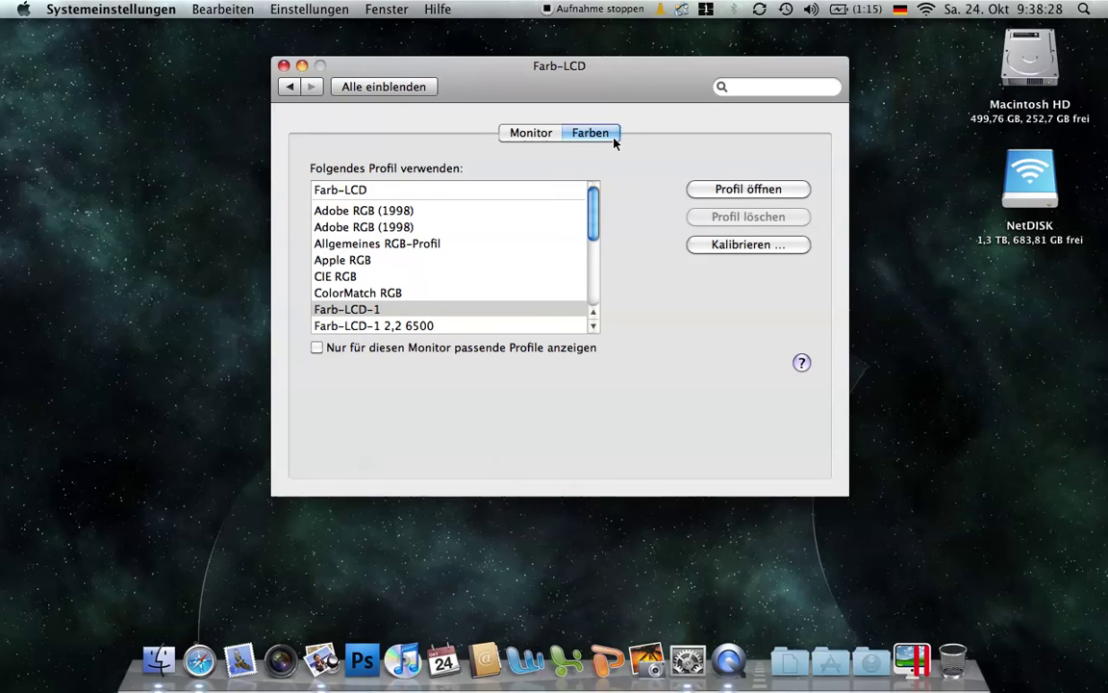
pyautogui.click(385, 309)
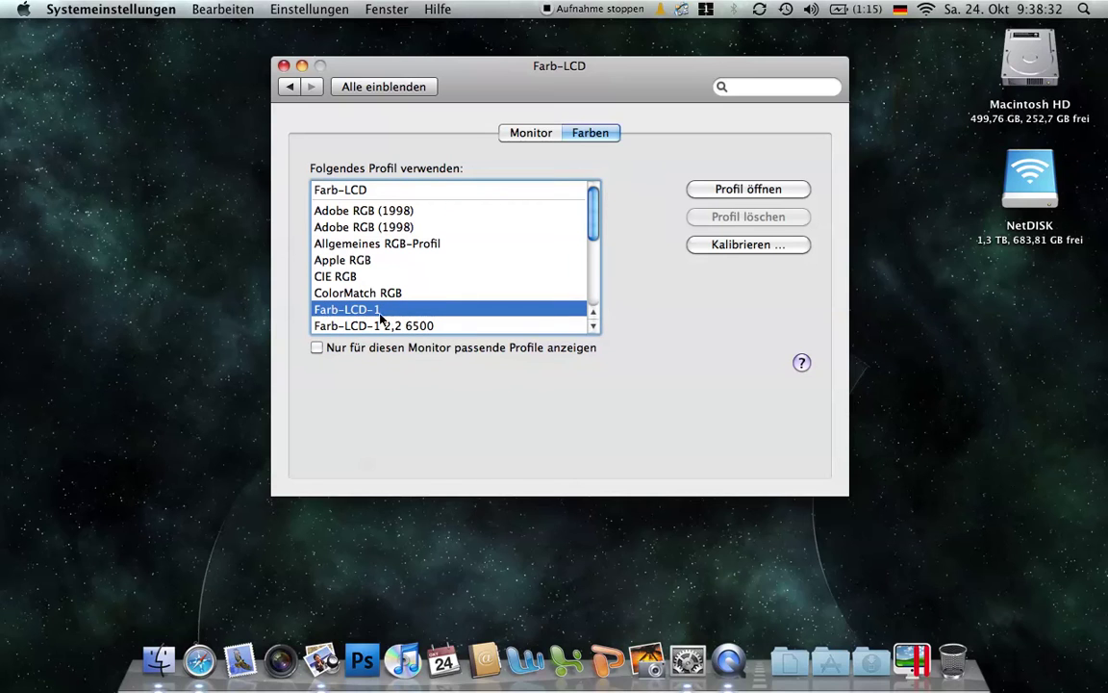
pyautogui.click(660, 9)
pyautogui.click(595, 258)
pyautogui.click(412, 92)
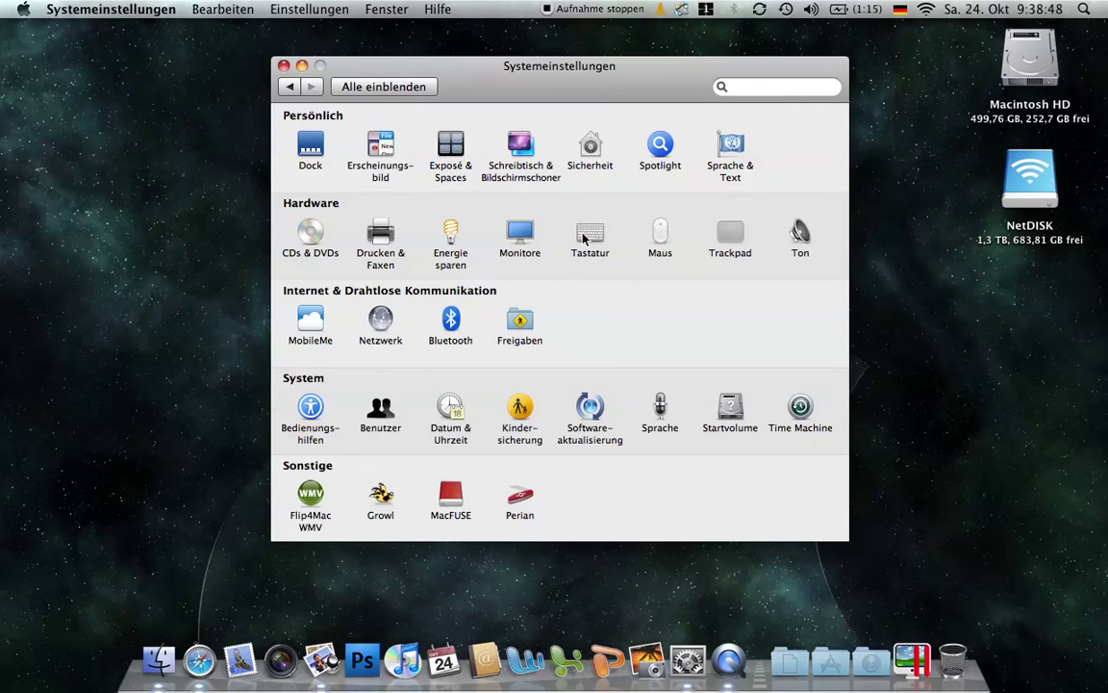
# Examine the general keyboard settings in Tastatur and test the special functions for lowering and raising the screen brightness
pyautogui.click(583, 235)
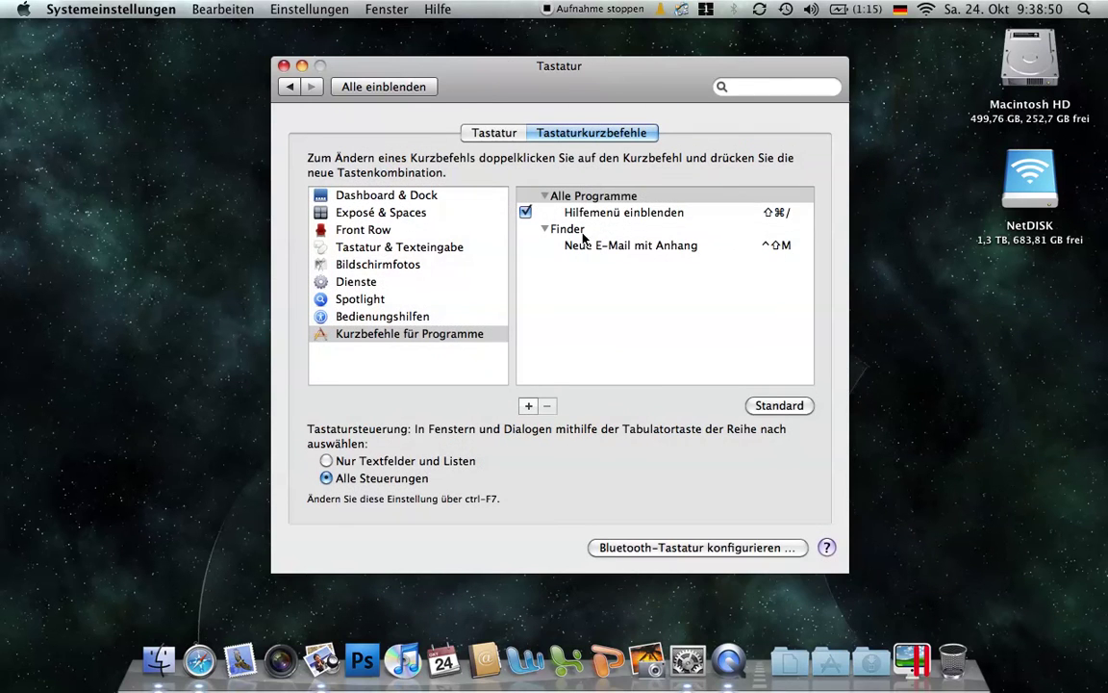
pyautogui.click(471, 132)
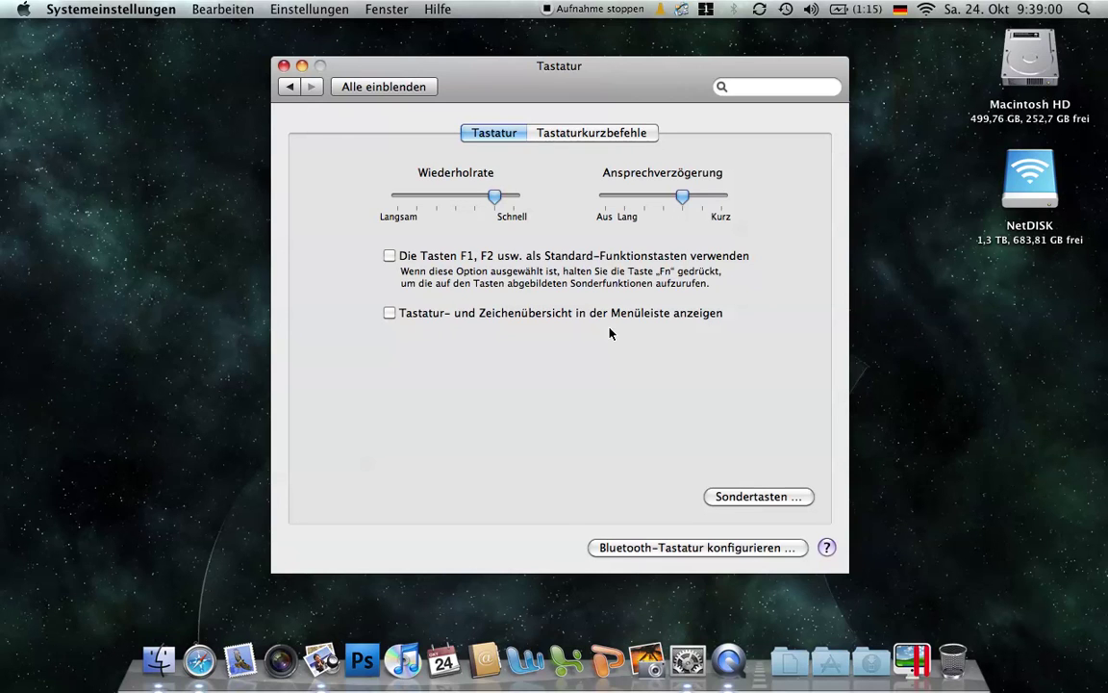
pyautogui.press('F1')
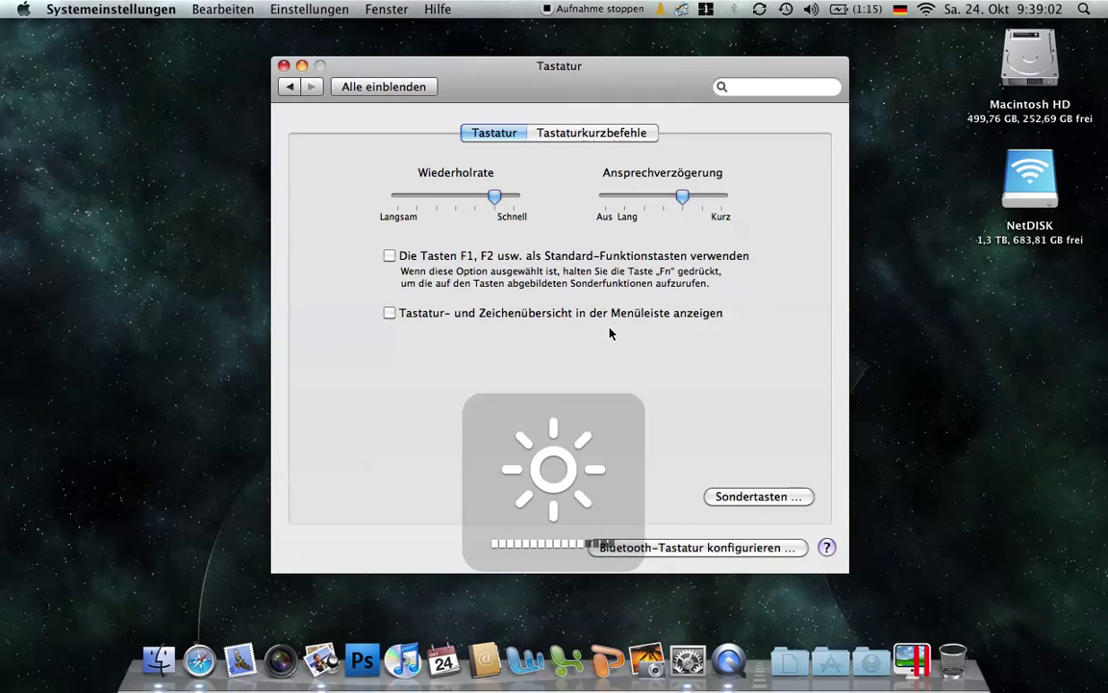
pyautogui.press('F2')
pyautogui.press('F2')
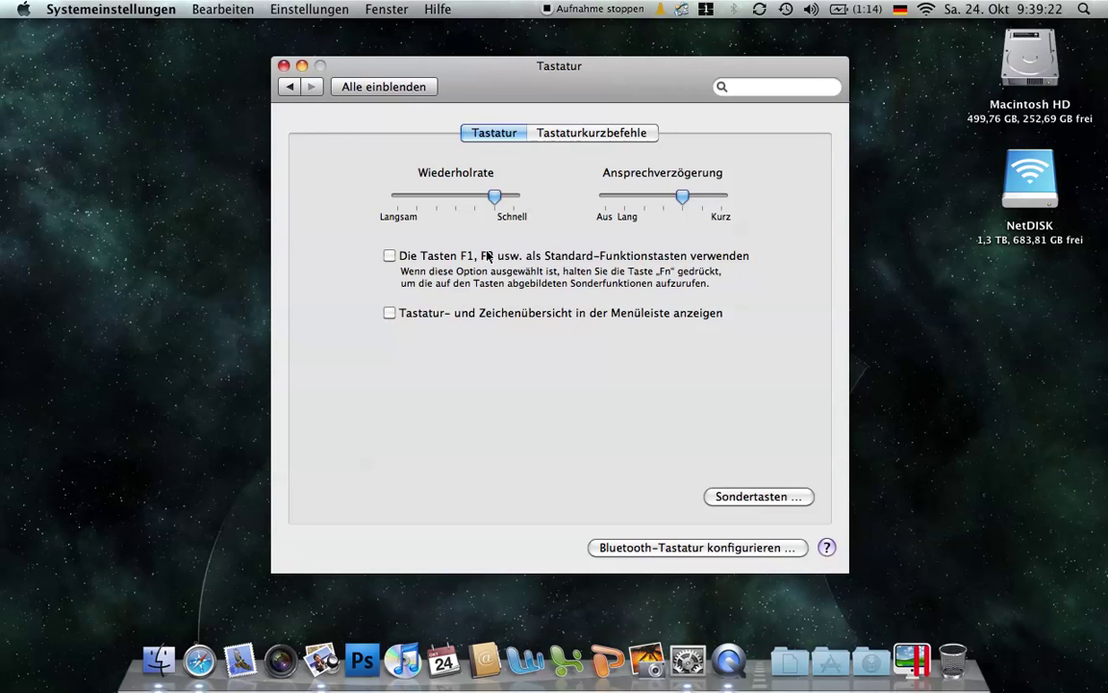
# Try showing the keyboard and character overview in the menu bar and switch the option off again
pyautogui.click(389, 314)
pyautogui.click(389, 314)
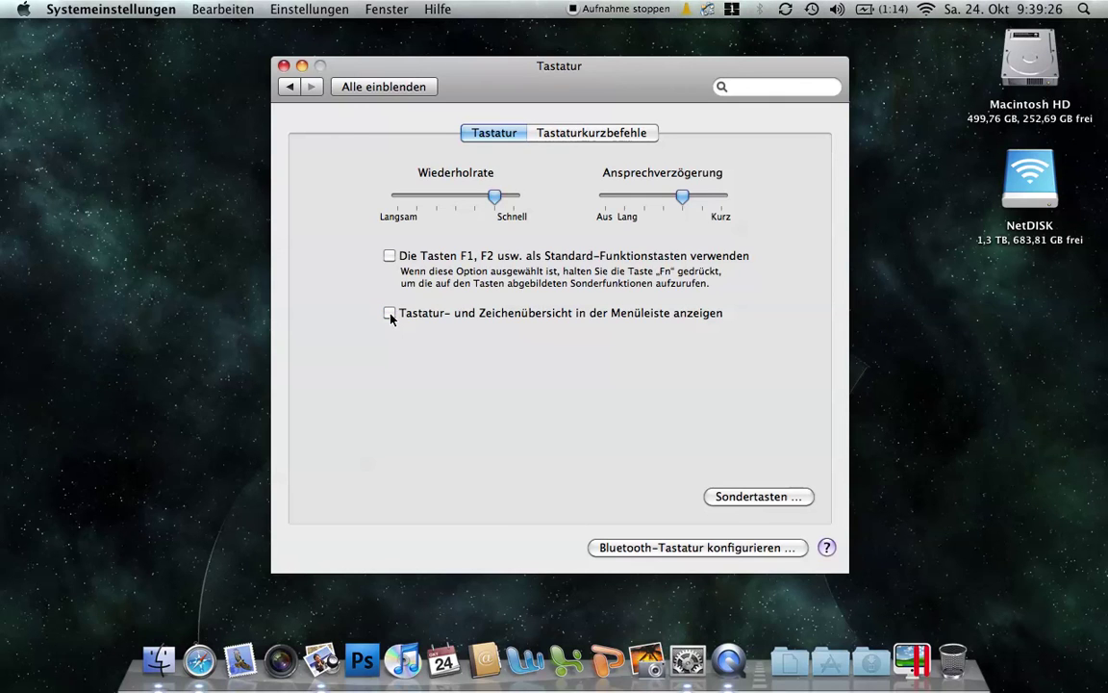
pyautogui.click(390, 313)
pyautogui.click(390, 313)
# Examine the Bildschirmfotos keyboard shortcuts in Tastaturkurzbefehle and return to the settings overview
pyautogui.click(614, 139)
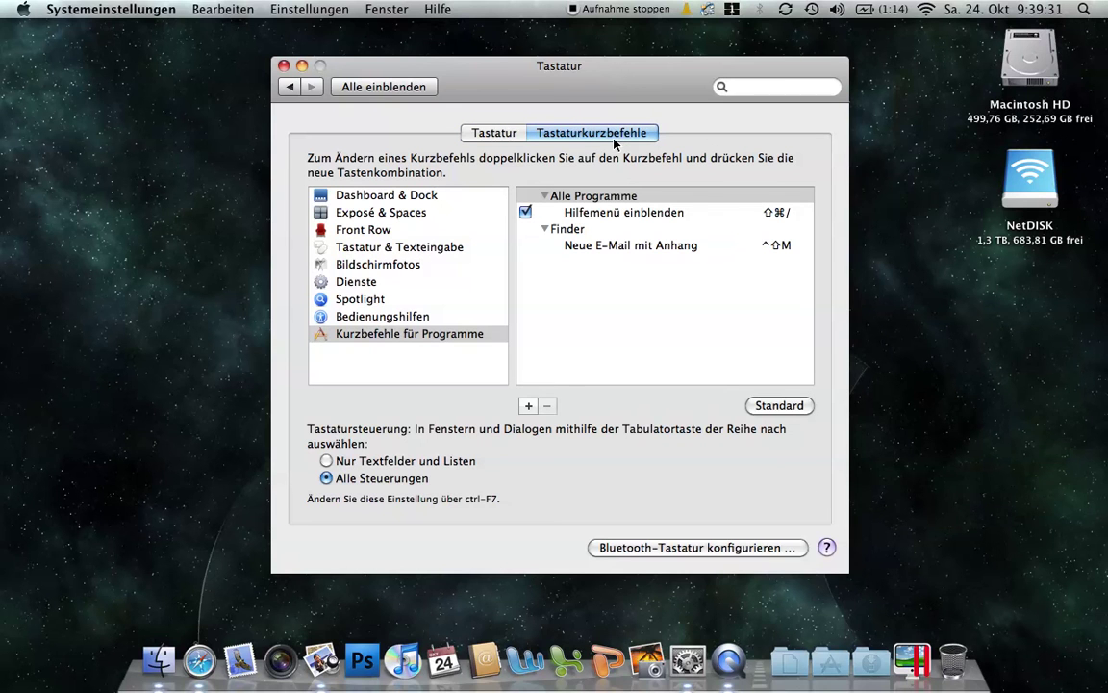
pyautogui.click(402, 264)
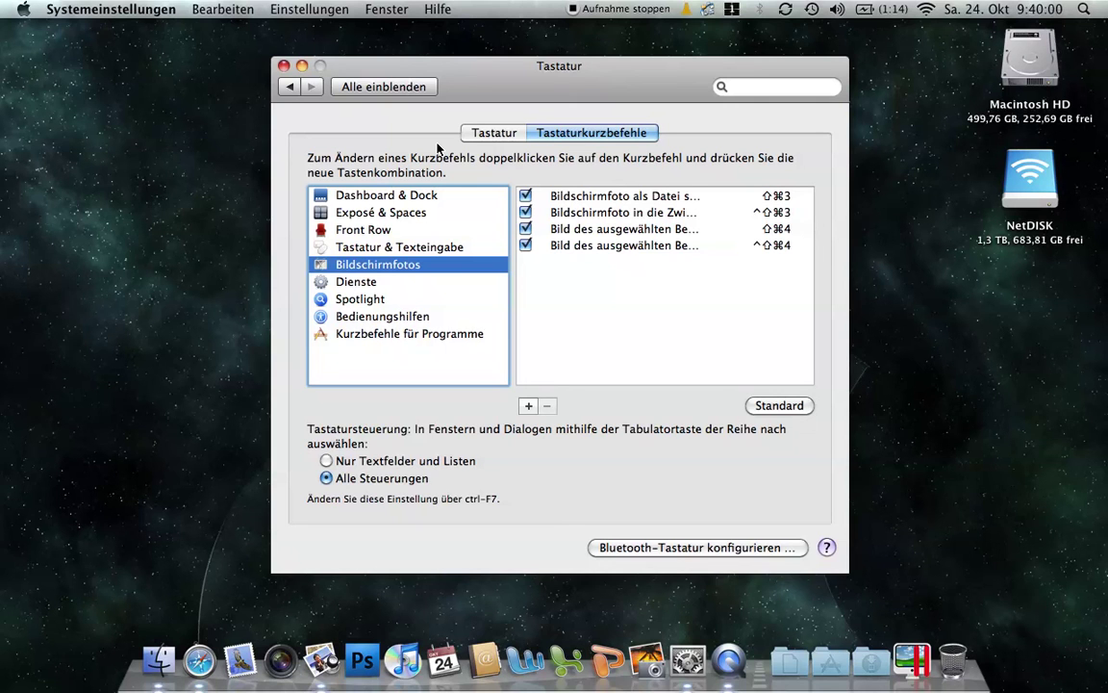
pyautogui.click(402, 87)
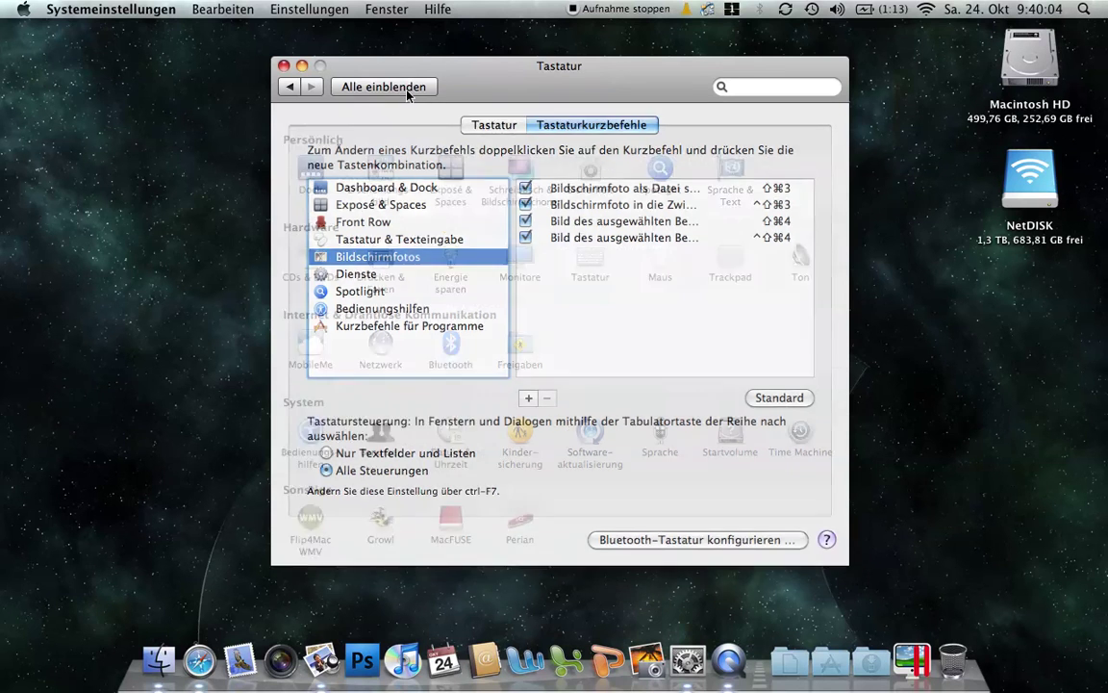
# View the Maus settings and the Trackpad speed and gesture options, returning to the settings overview
pyautogui.click(671, 240)
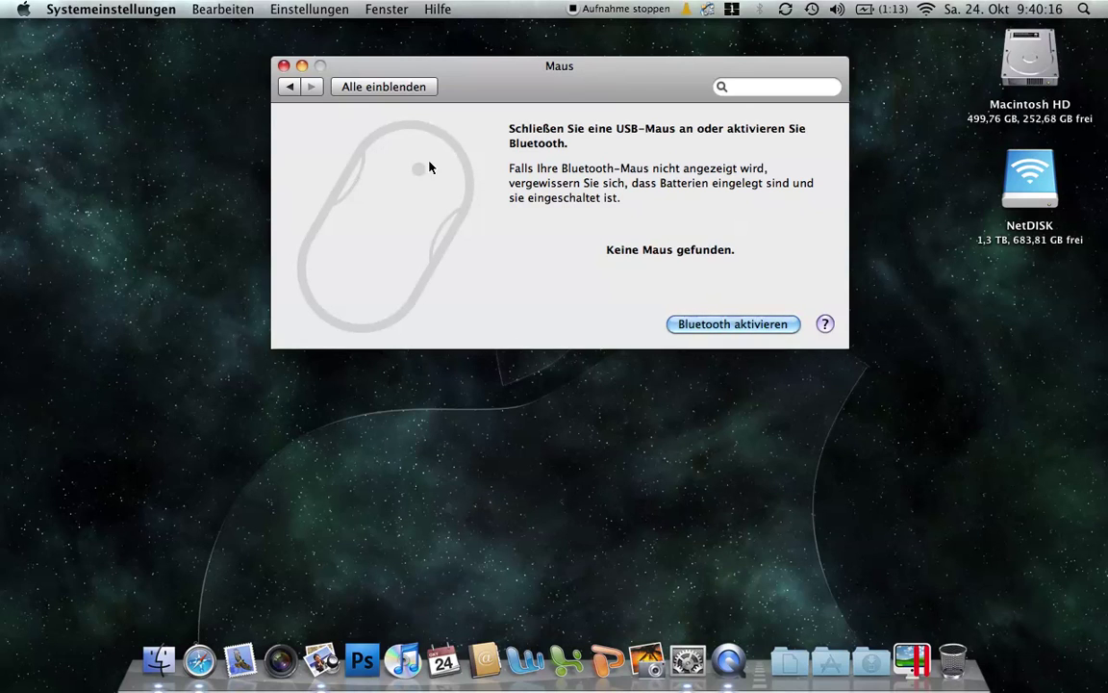
pyautogui.click(392, 89)
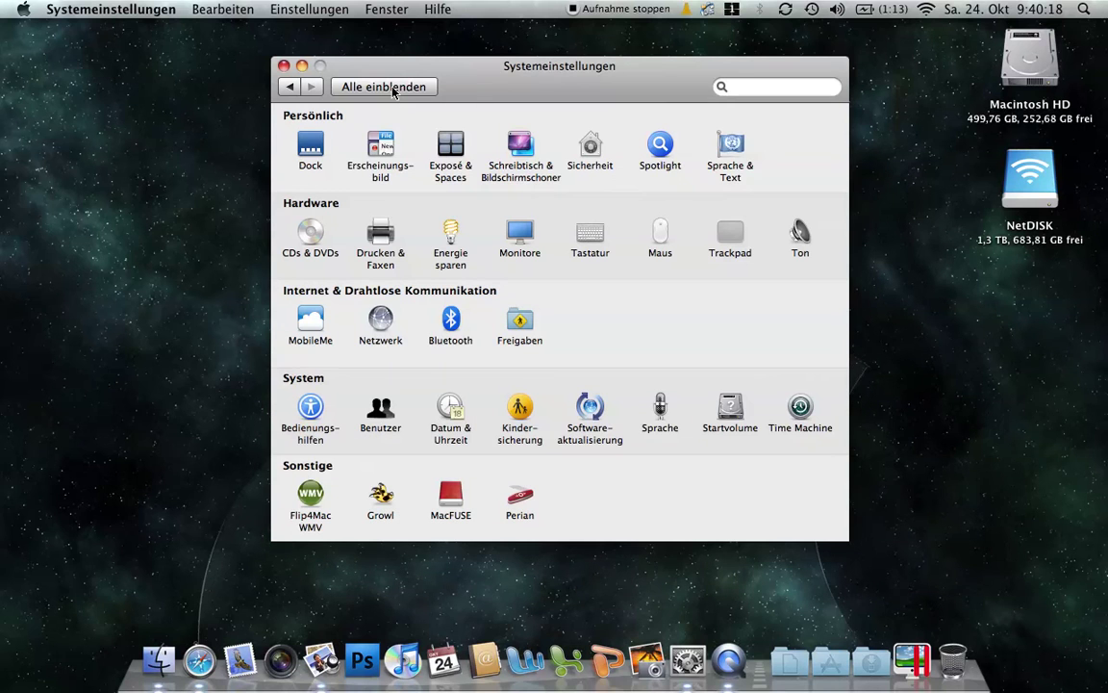
pyautogui.click(741, 252)
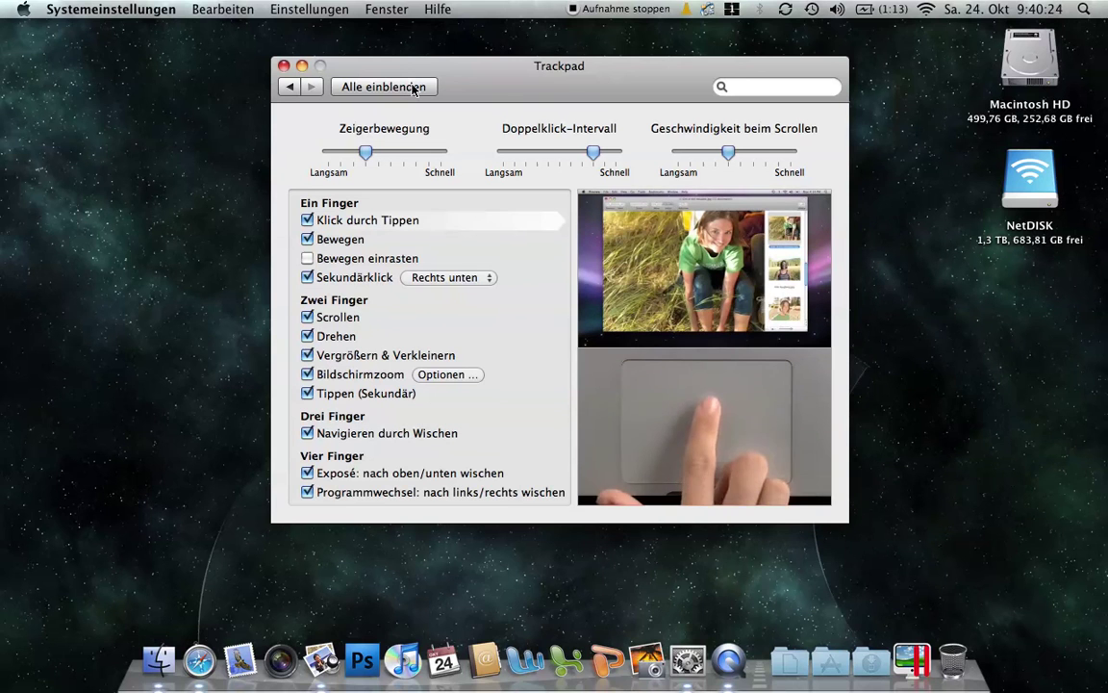
pyautogui.click(375, 86)
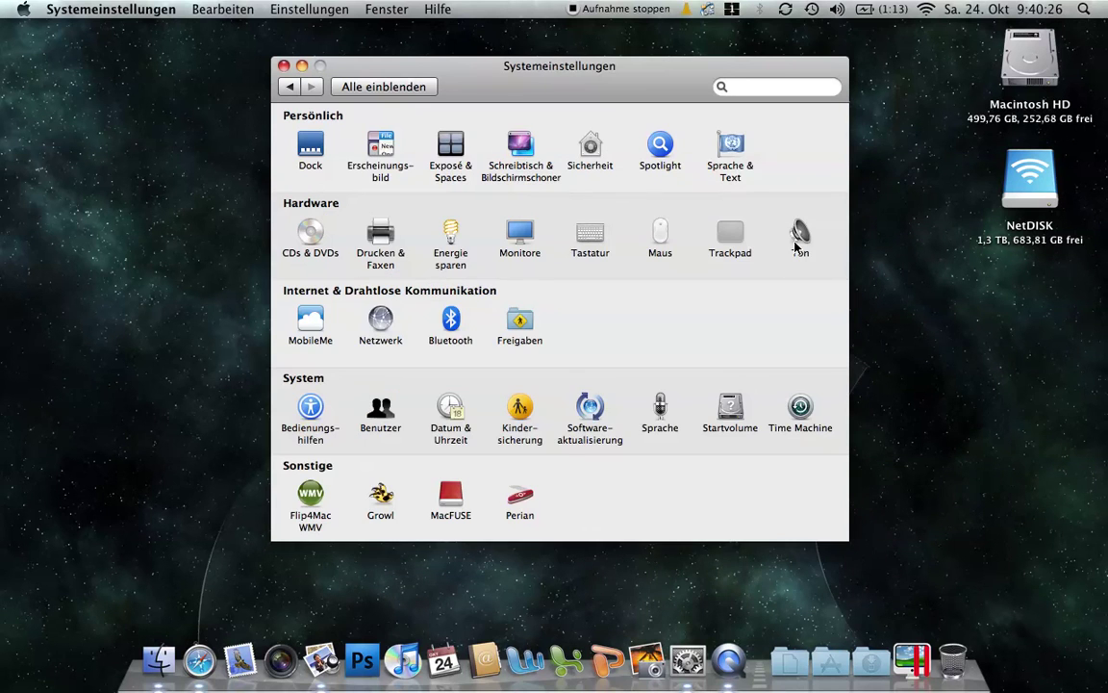
# Examine the output and input devices in Ton, testing the menu bar volume control and muting, and return to the settings overview
pyautogui.click(798, 237)
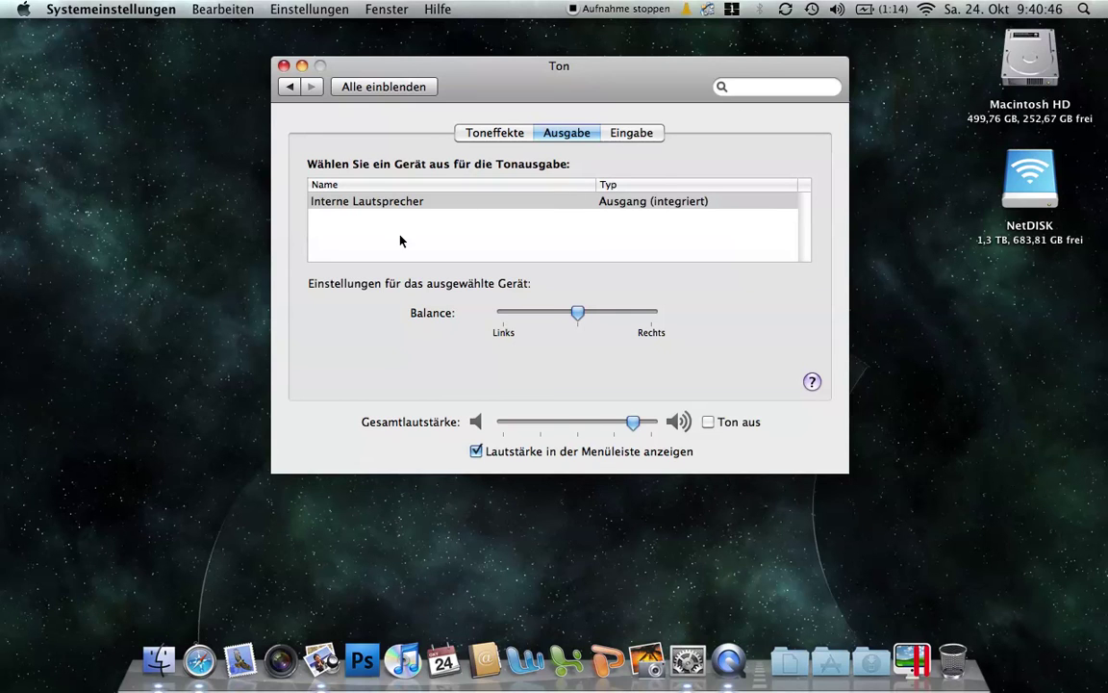
pyautogui.click(392, 206)
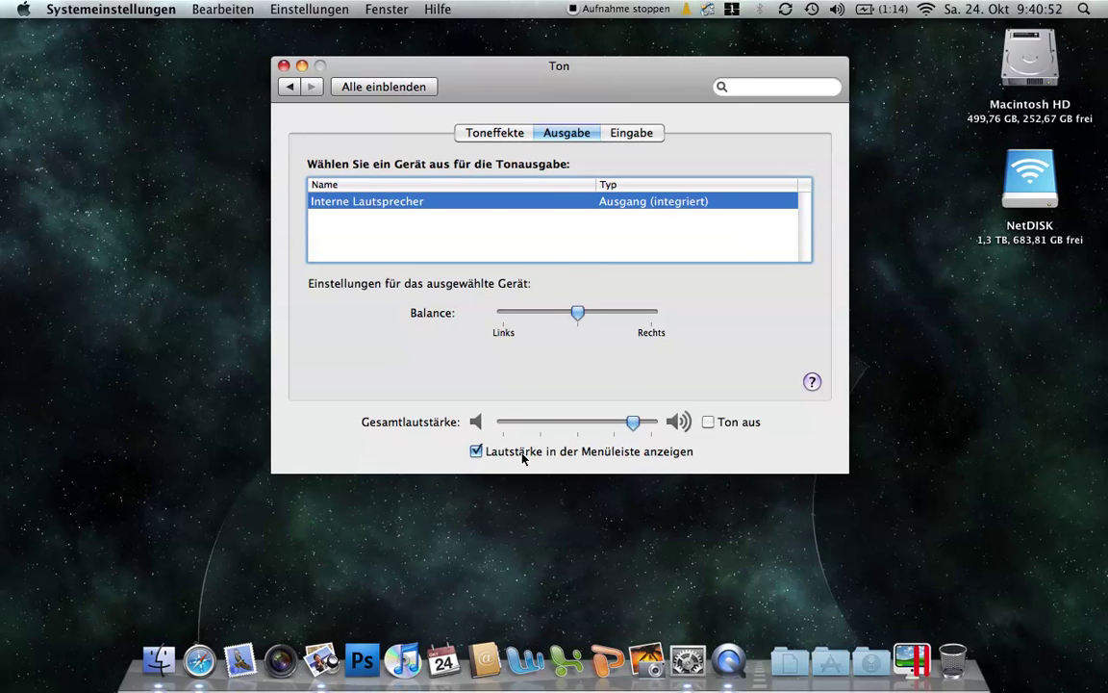
pyautogui.click(839, 9)
pyautogui.click(755, 74)
pyautogui.press('XF86AudioMute')
pyautogui.press('XF86AudioMute')
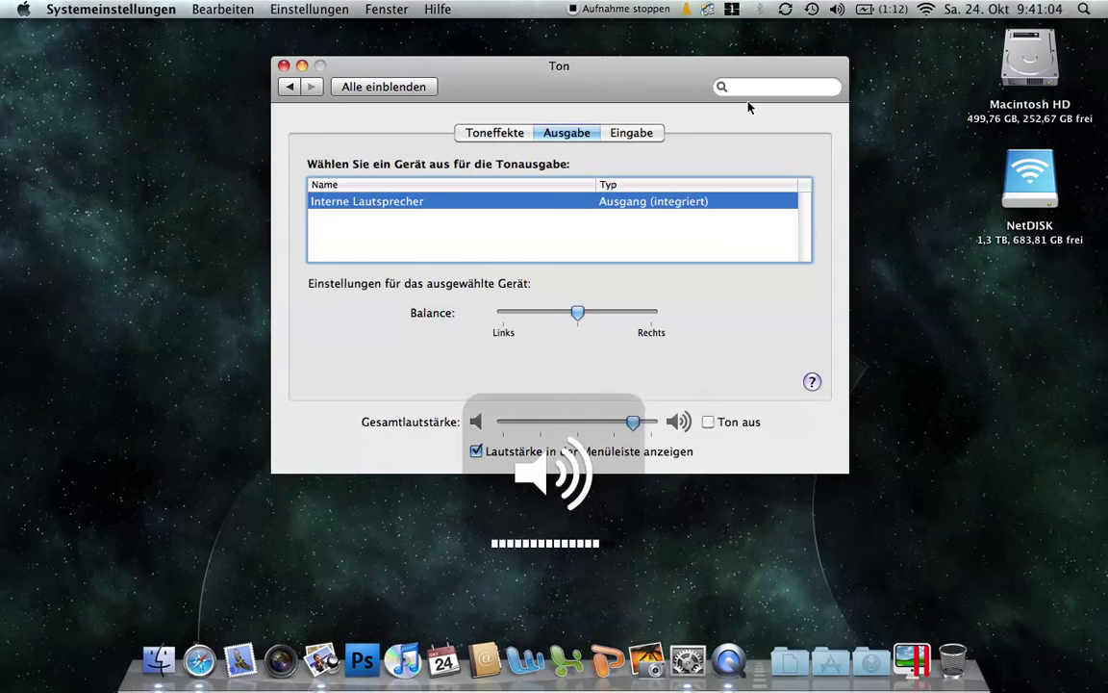
pyautogui.click(650, 134)
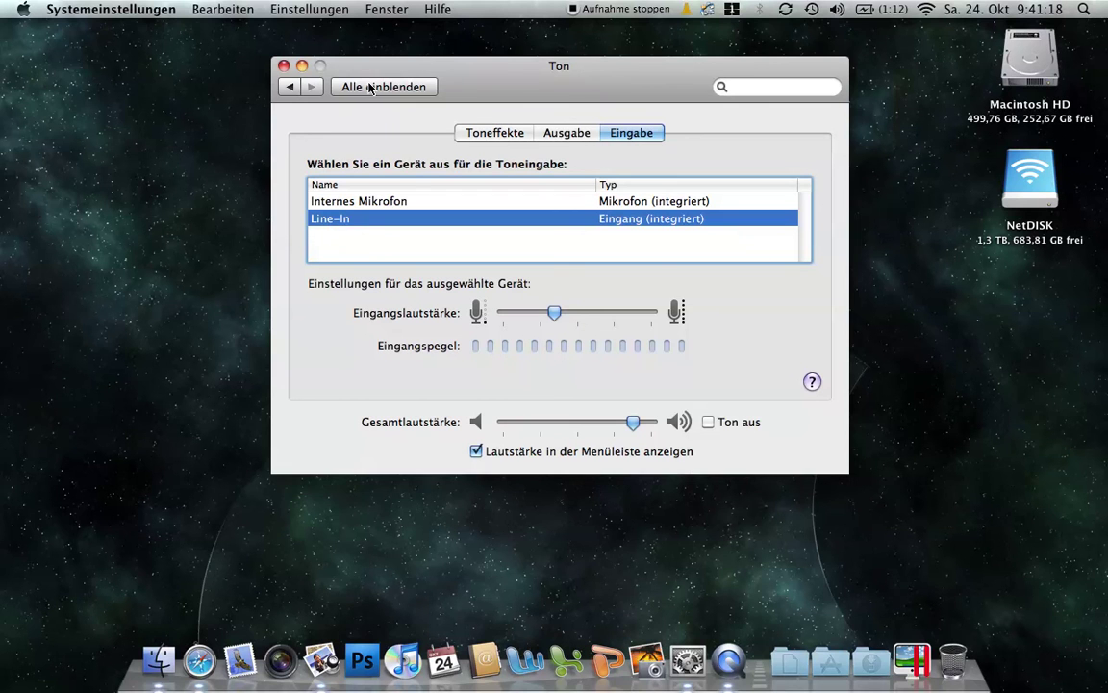
pyautogui.click(337, 85)
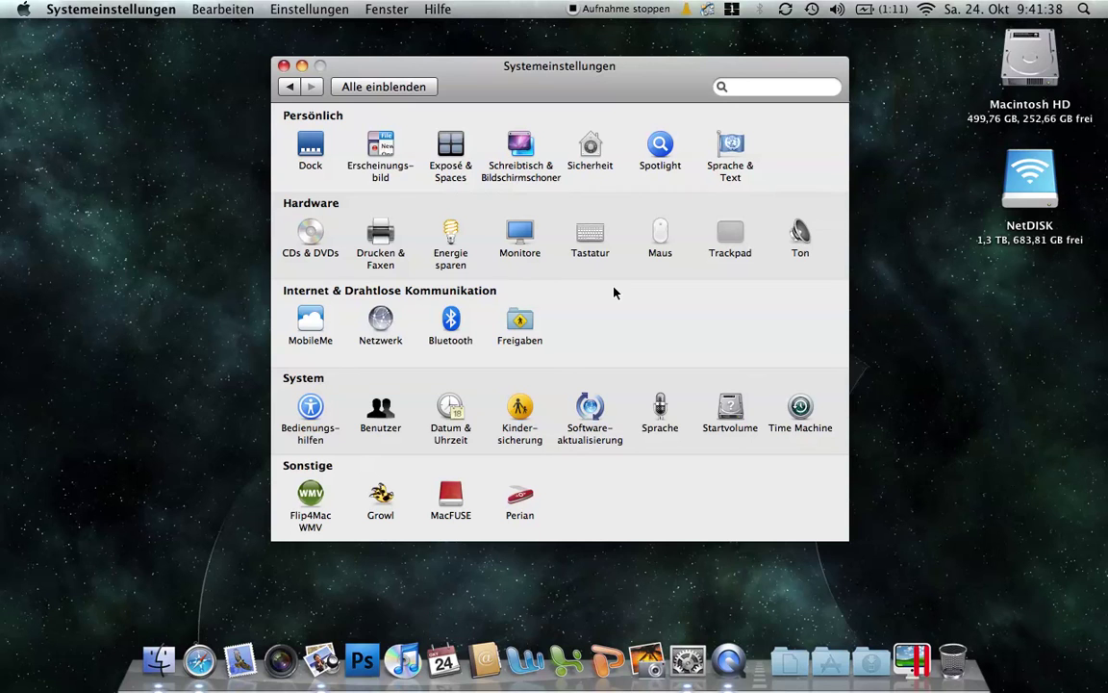
# Revisit the colour profile and resolution views in Monitore and return to the settings overview
pyautogui.click(518, 245)
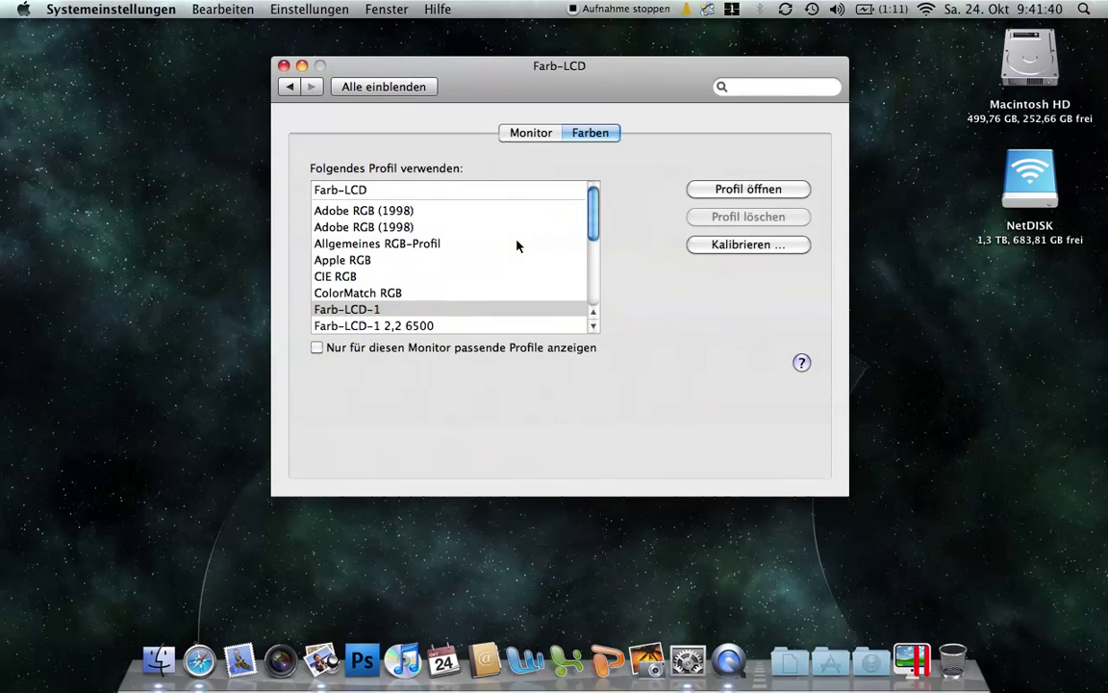
pyautogui.click(535, 139)
pyautogui.click(390, 86)
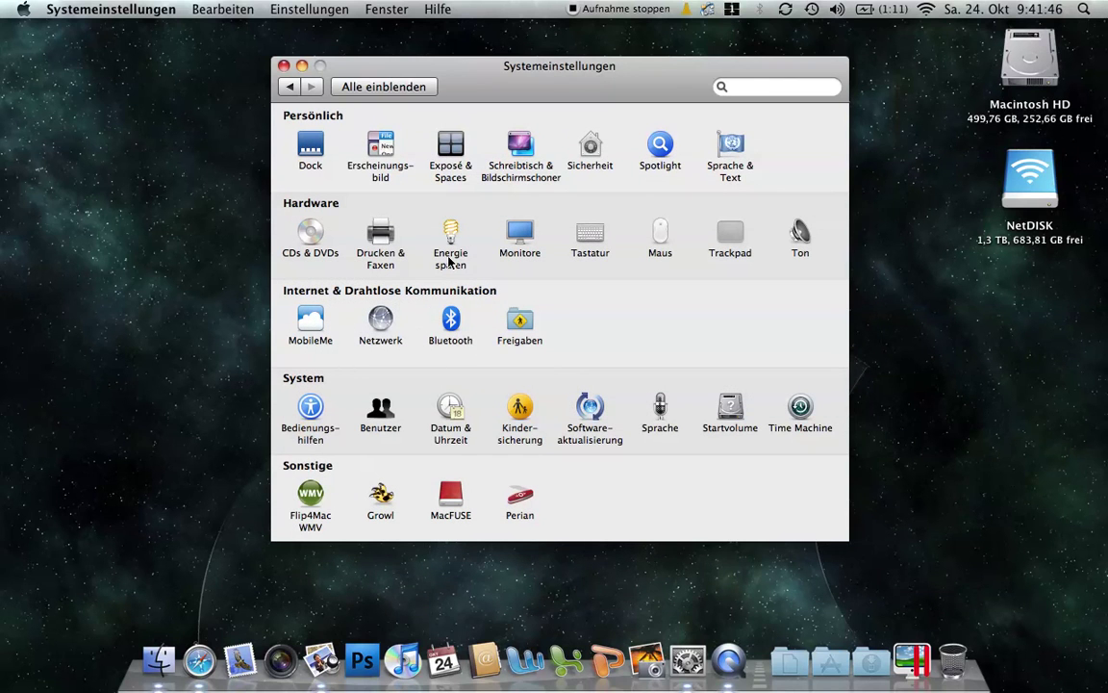
# Examine the standard printer list for adding a printer in Drucken & Faxen, close it and return to the settings overview
pyautogui.click(391, 262)
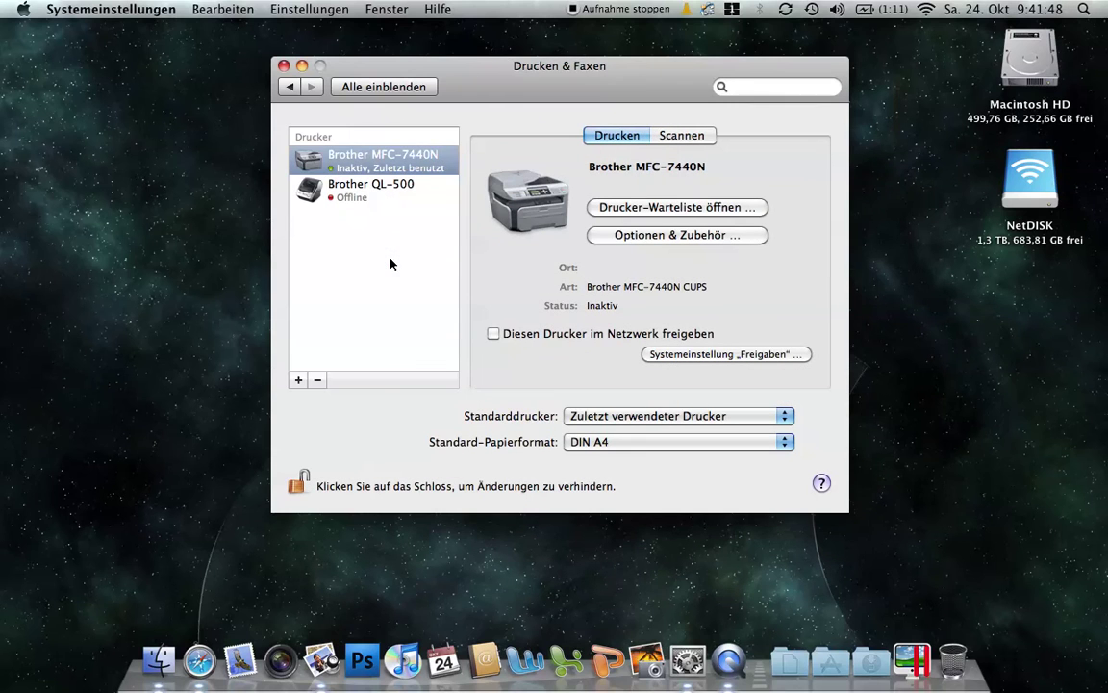
pyautogui.click(300, 381)
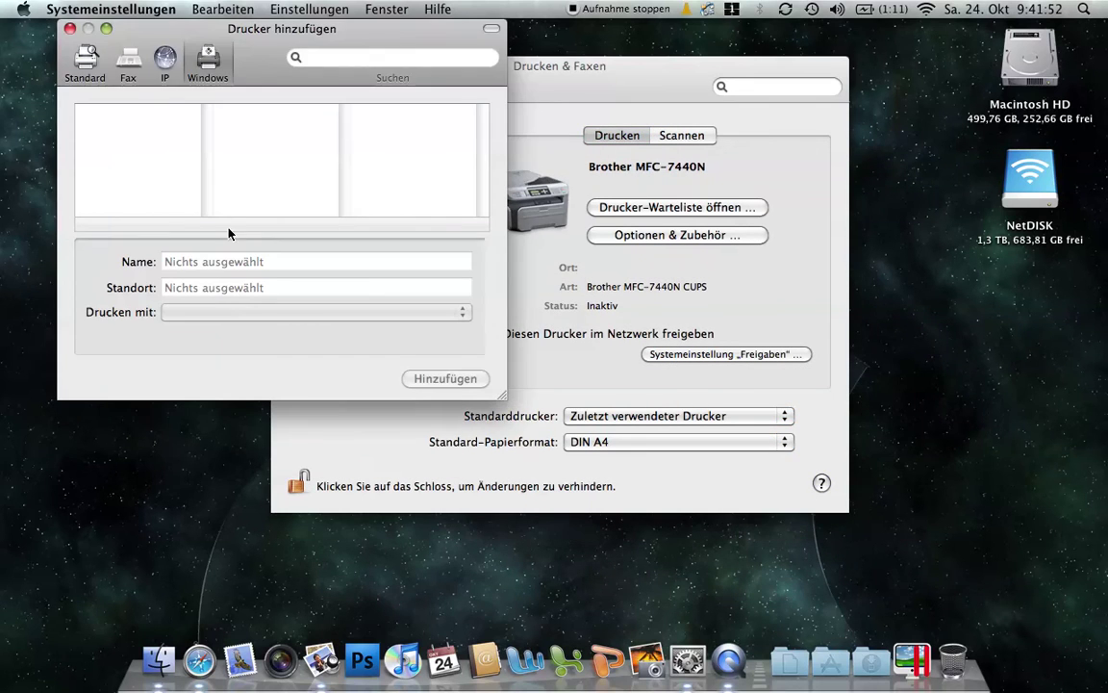
pyautogui.click(70, 64)
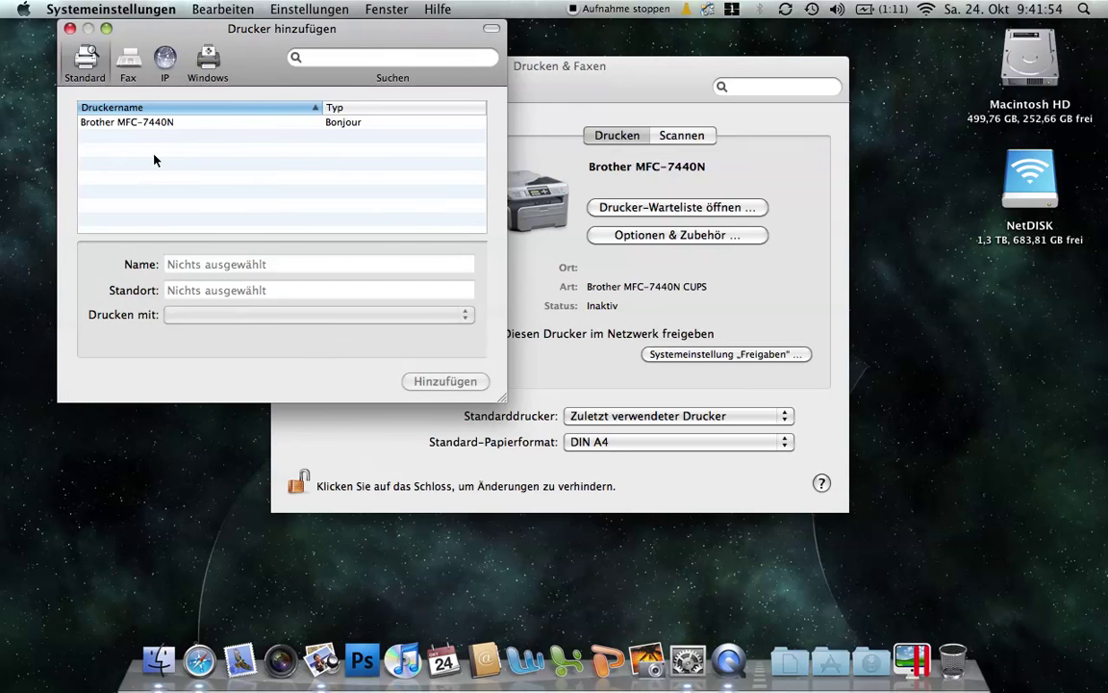
pyautogui.click(69, 29)
pyautogui.click(406, 89)
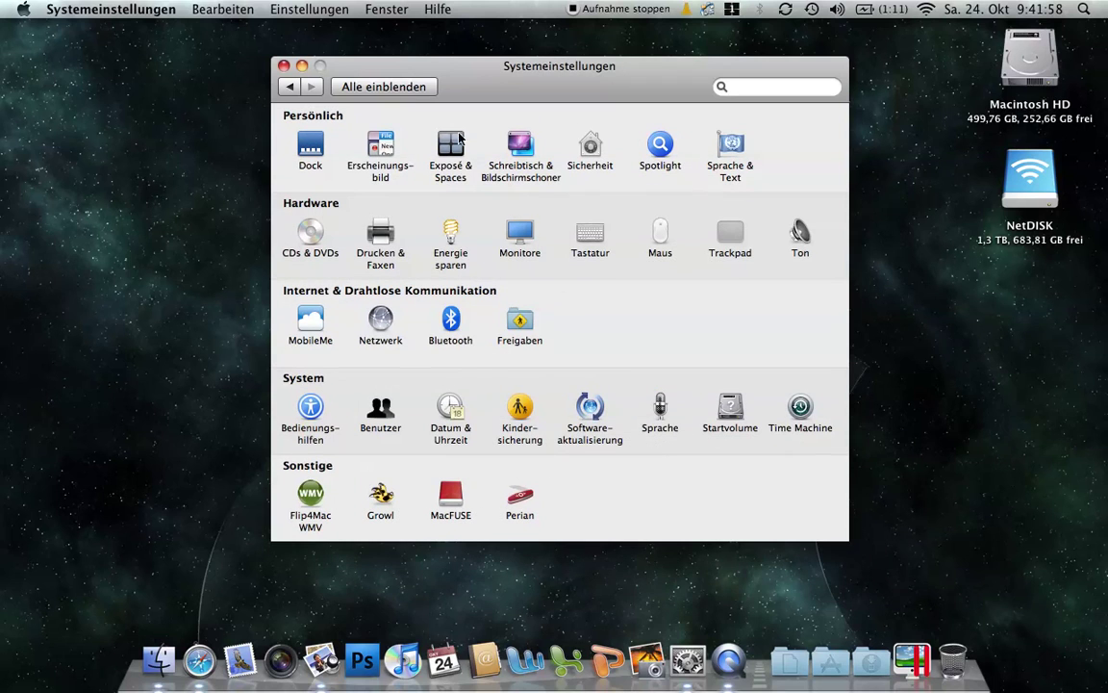